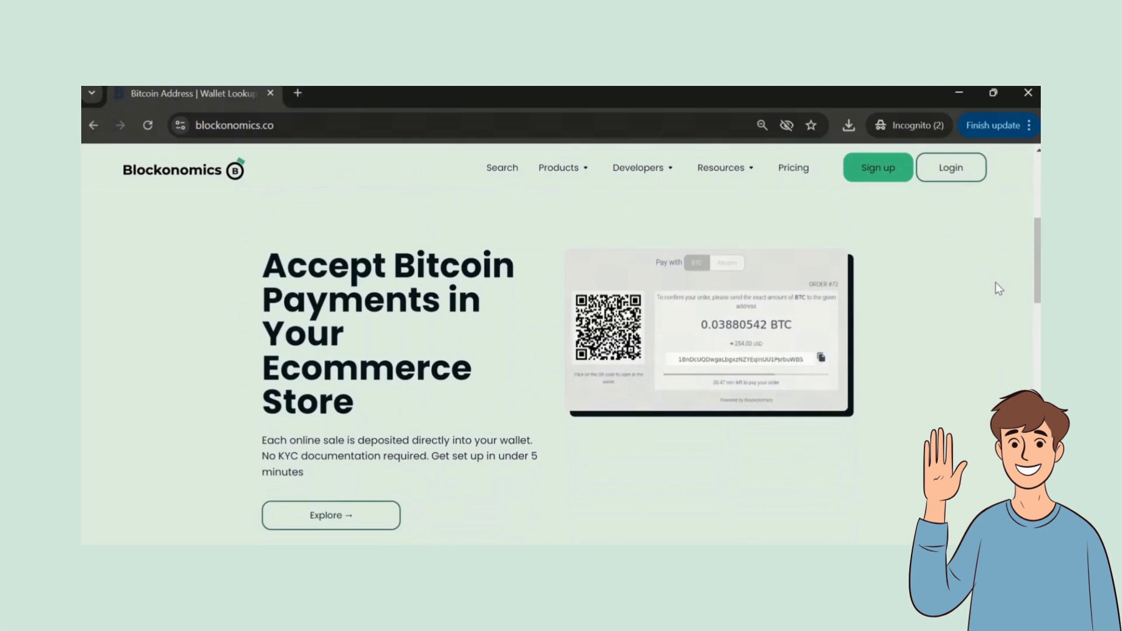
Step: Scroll through the Blockonomics site and open its Products page
scroll(998, 288, down, 5)
scroll(999, 287, down, 5)
scroll(999, 288, down, 6)
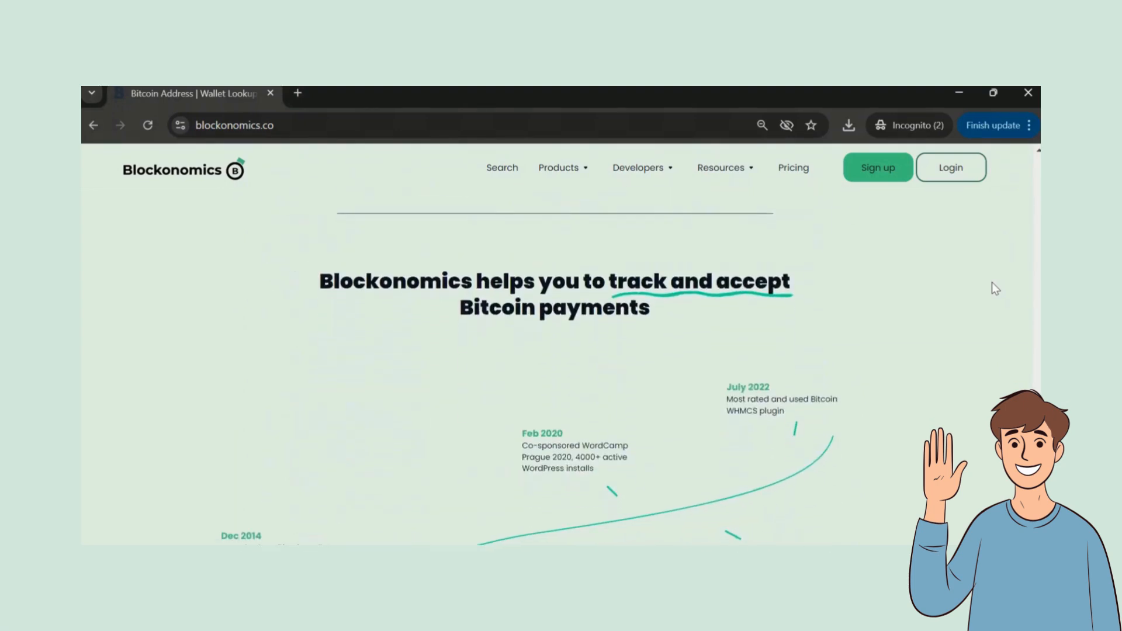
click(558, 169)
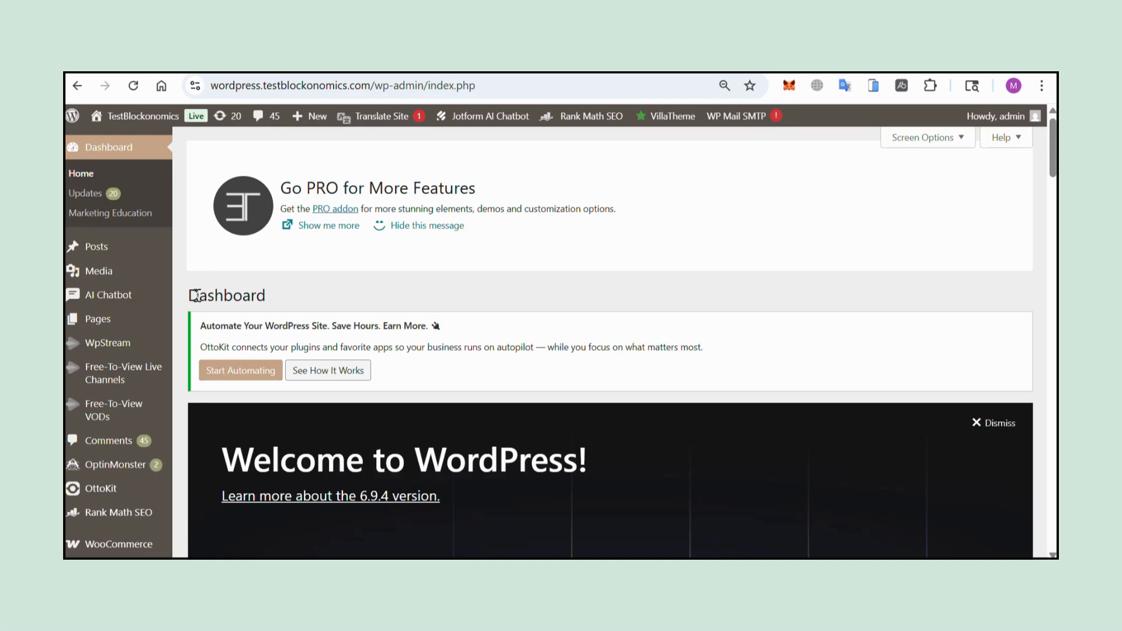
Step: Tick 'WooCommerce MCP' in WooCommerce's Advanced > Features settings and save the changes
scroll(117, 274, down, 1)
mouse_move(162, 475)
click(201, 460)
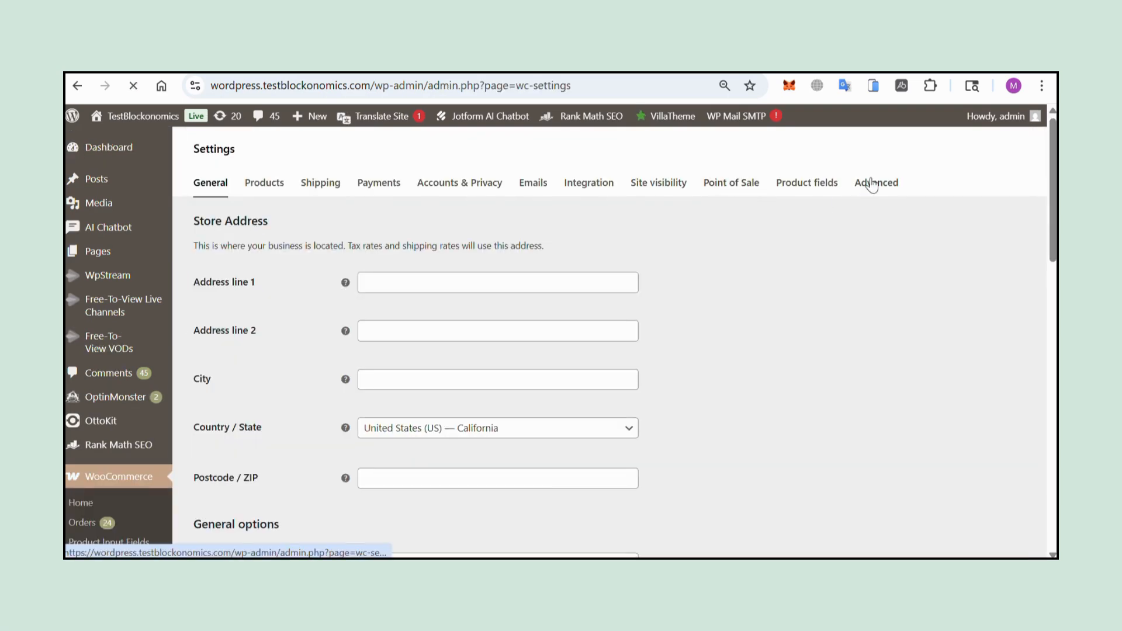
click(873, 185)
click(621, 225)
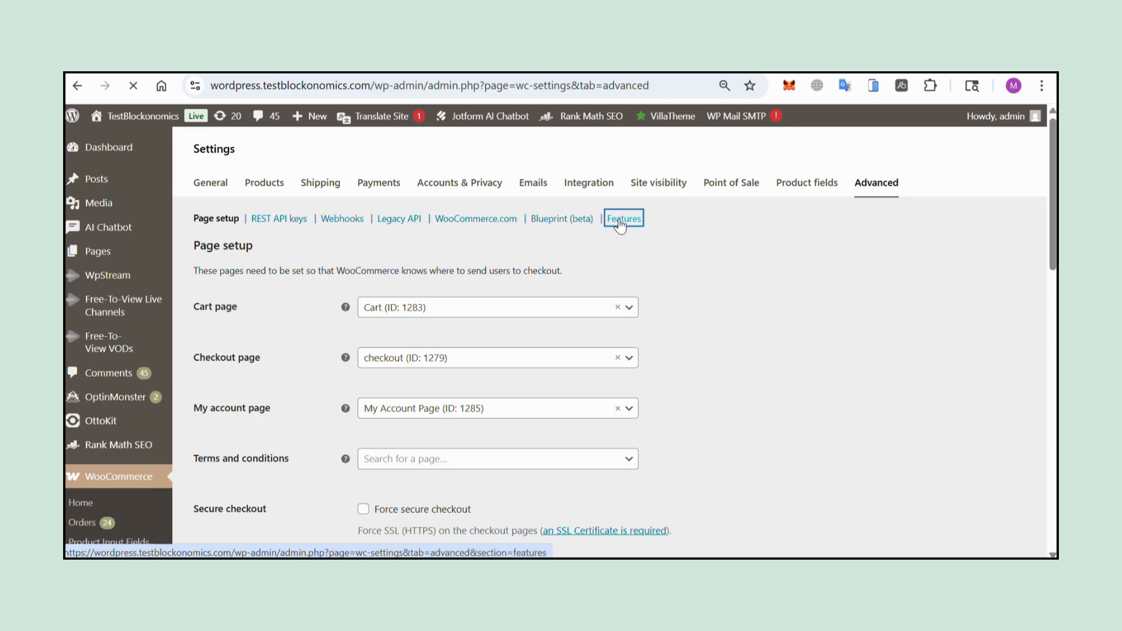
scroll(572, 501, down, 15)
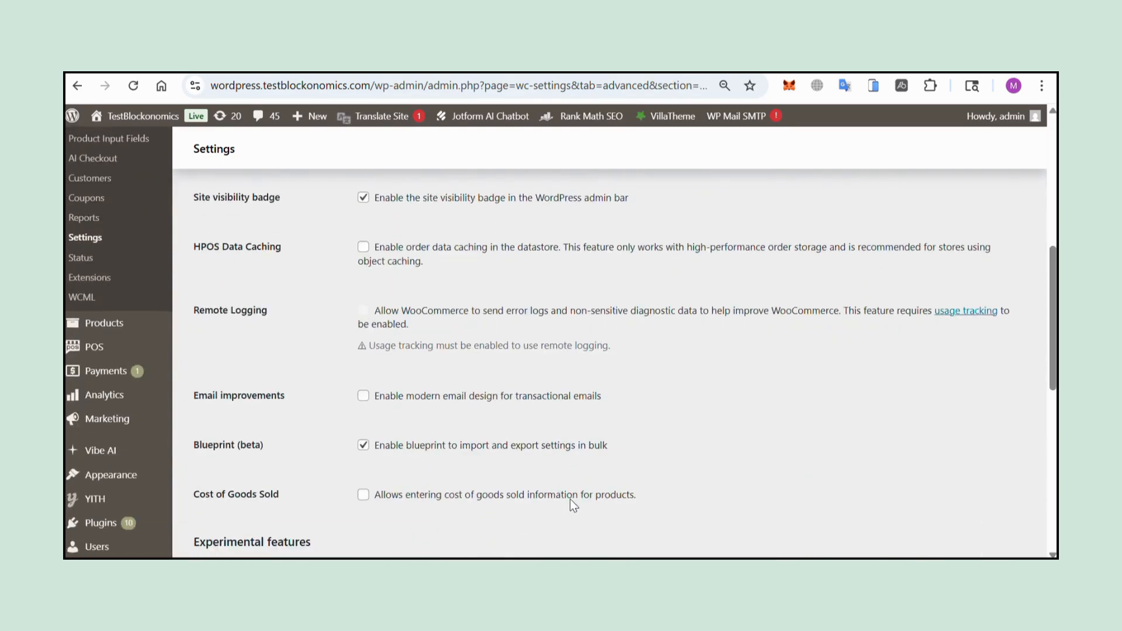
scroll(571, 502, down, 2)
click(363, 333)
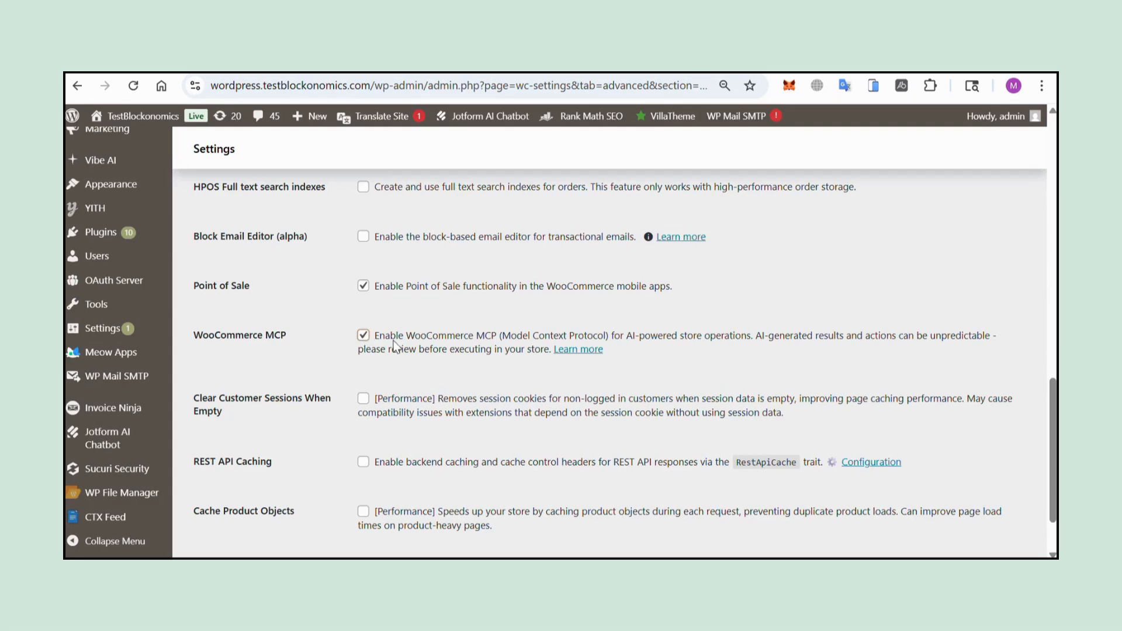
scroll(389, 358, down, 1)
click(248, 504)
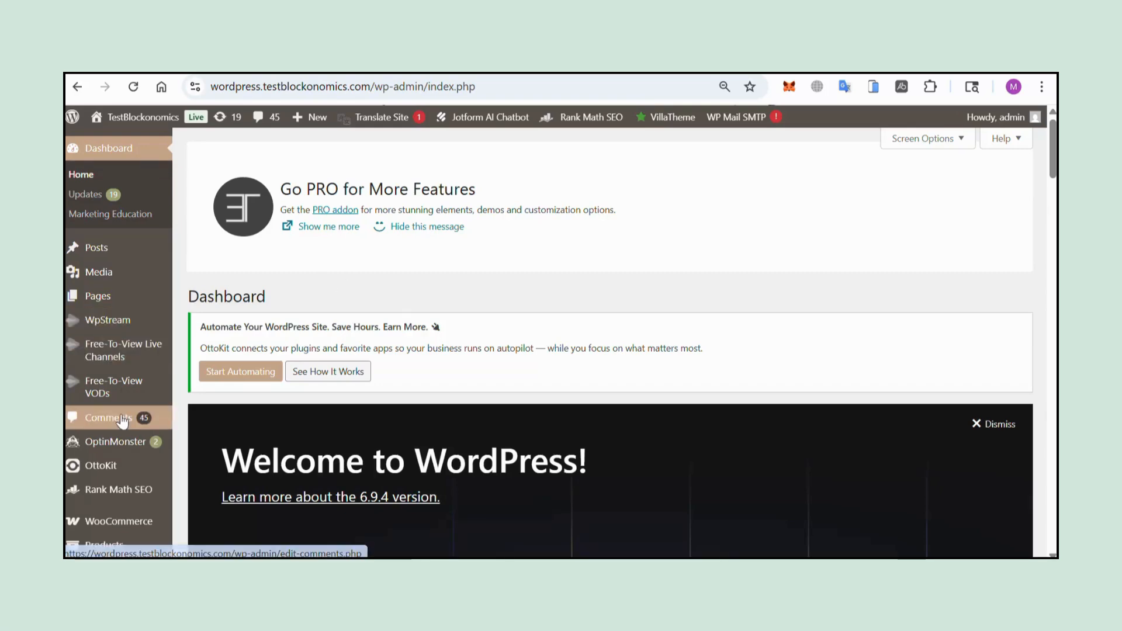
Step: Search the plugin directory for 'ai engine', then install and activate the AI Engine plugin
scroll(123, 415, down, 5)
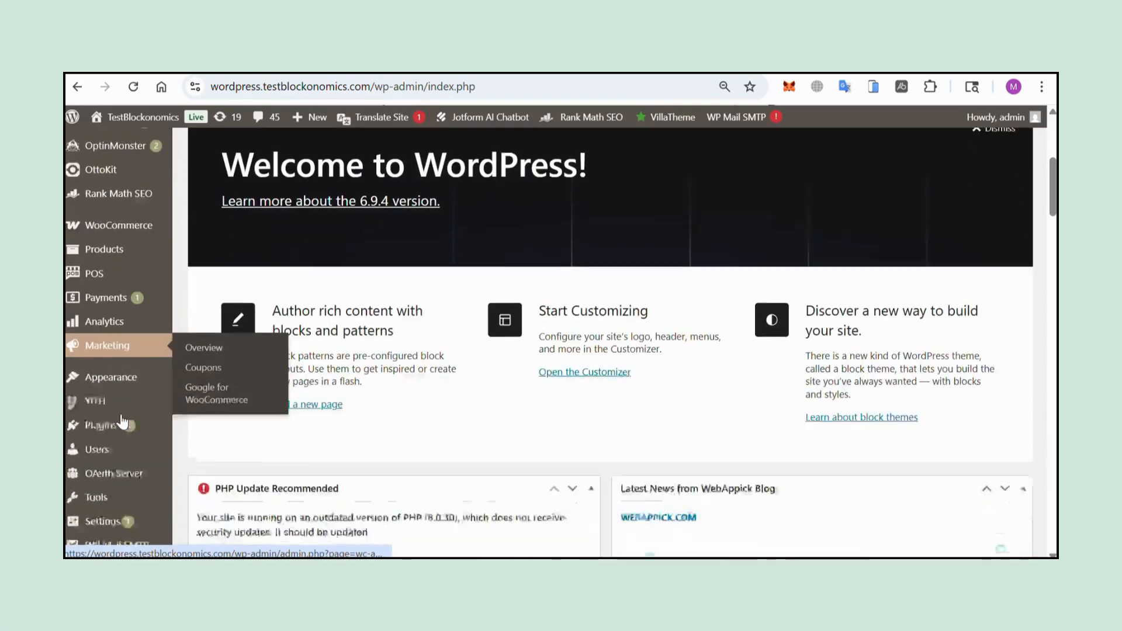
mouse_move(101, 405)
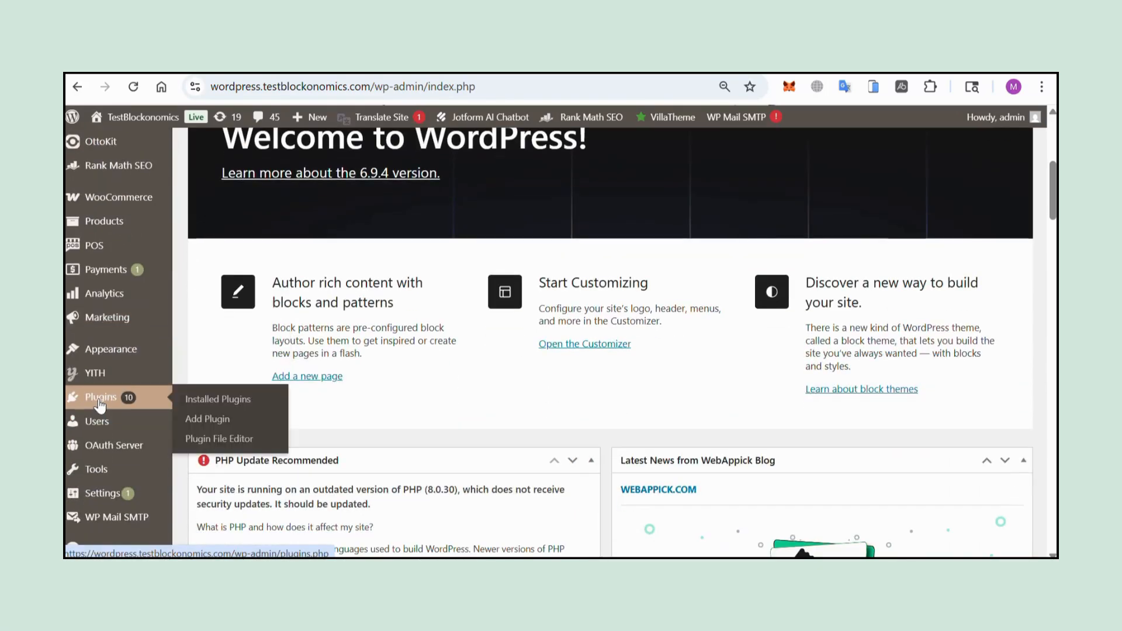
click(221, 420)
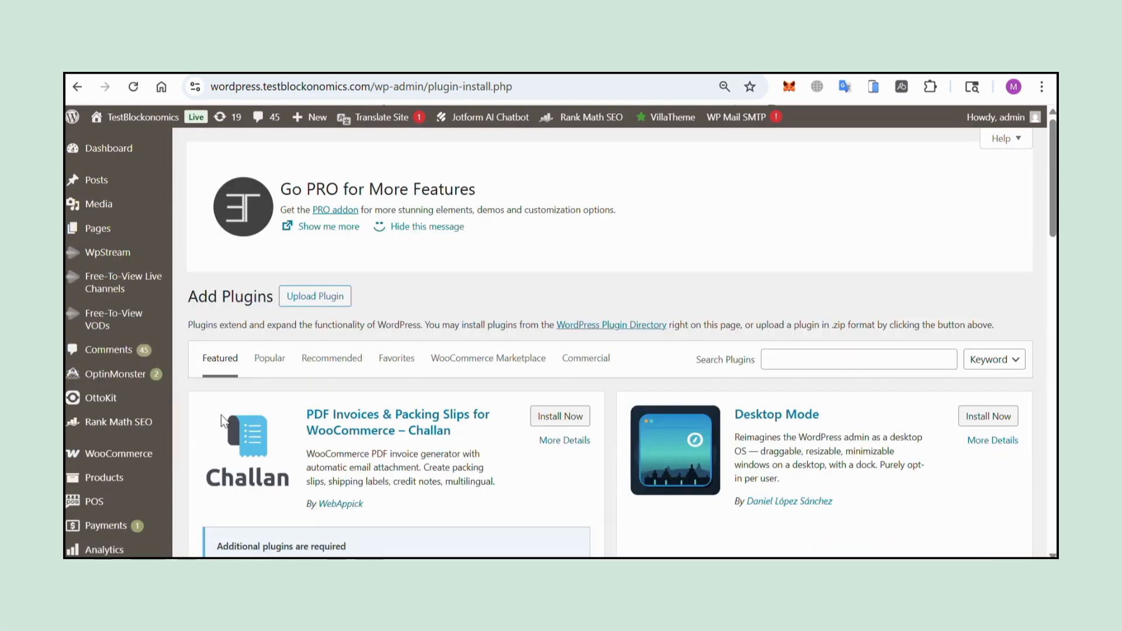
click(853, 355)
text(ai endin)
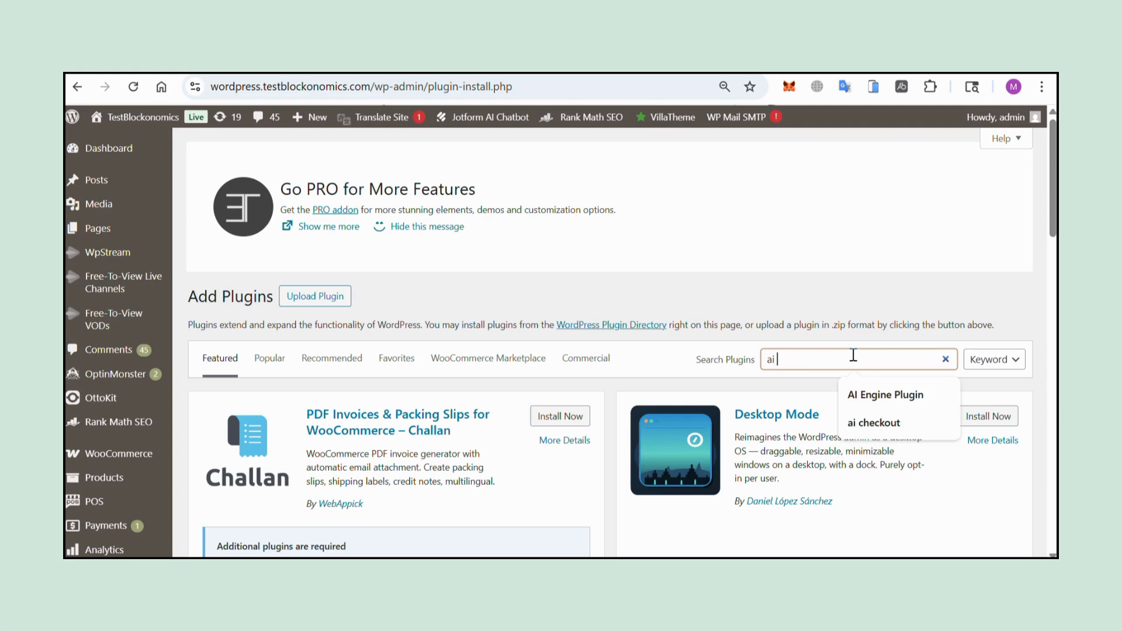
key(BackSpace)
key(BackSpace)
key(BackSpace)
text(gine)
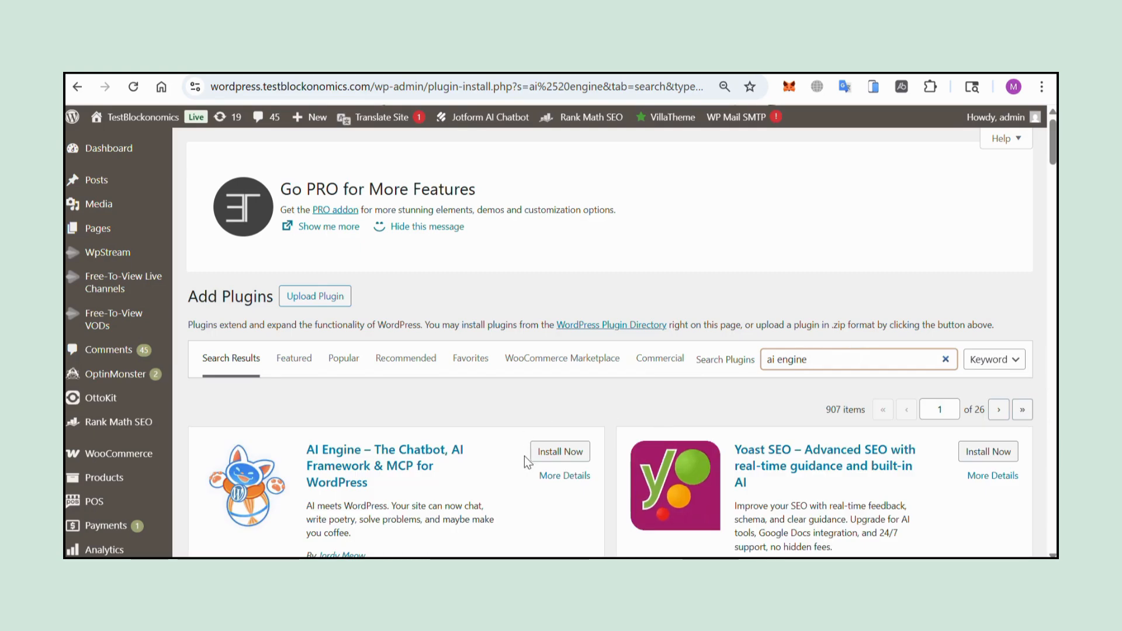
click(555, 452)
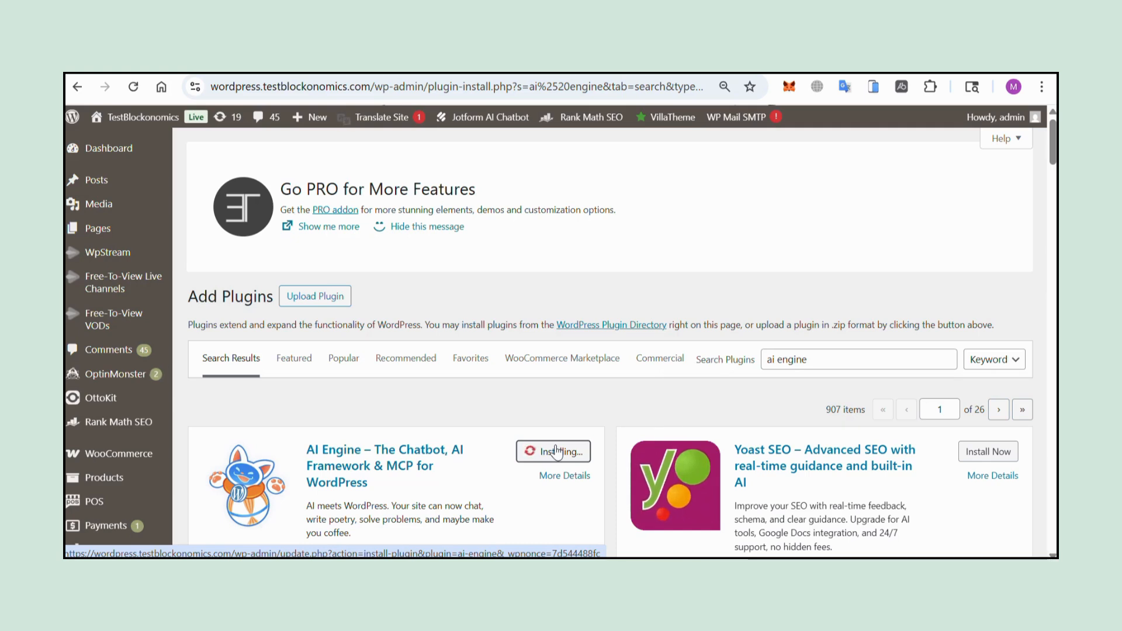
click(556, 451)
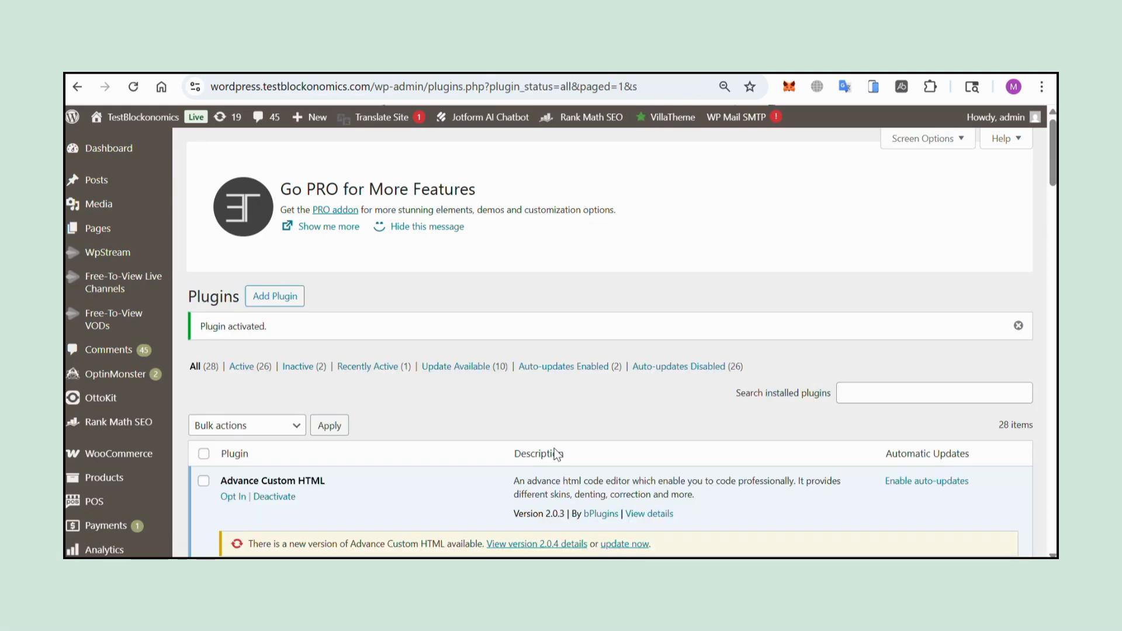
Step: Find AI Engine in the Installed Plugins list and open its Settings link
scroll(482, 387, down, 5)
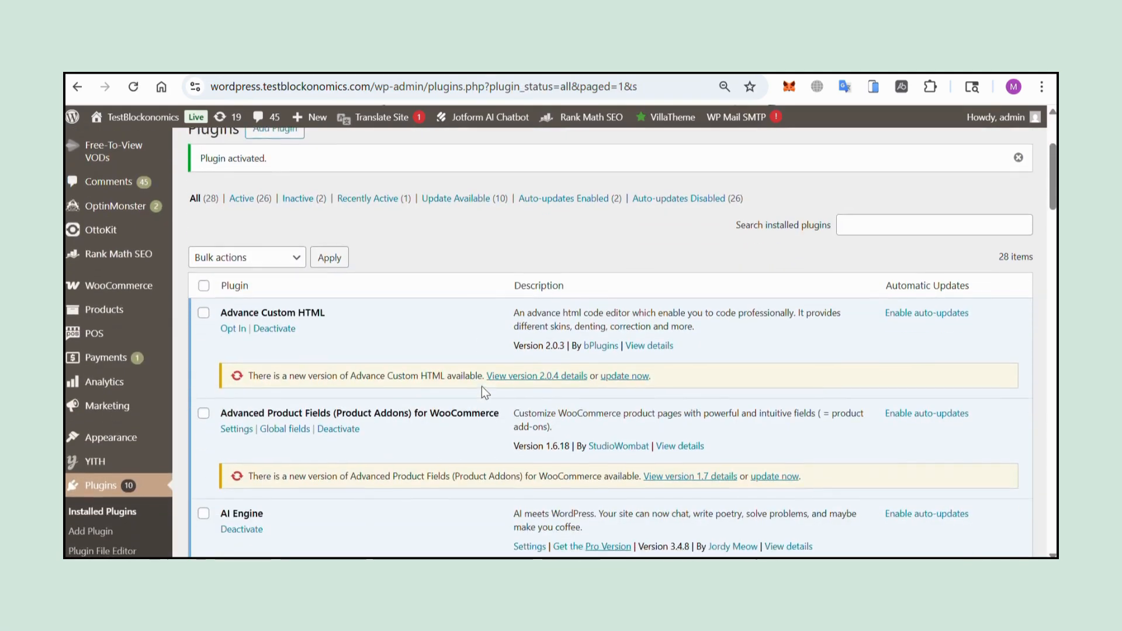
scroll(251, 415, up, 1)
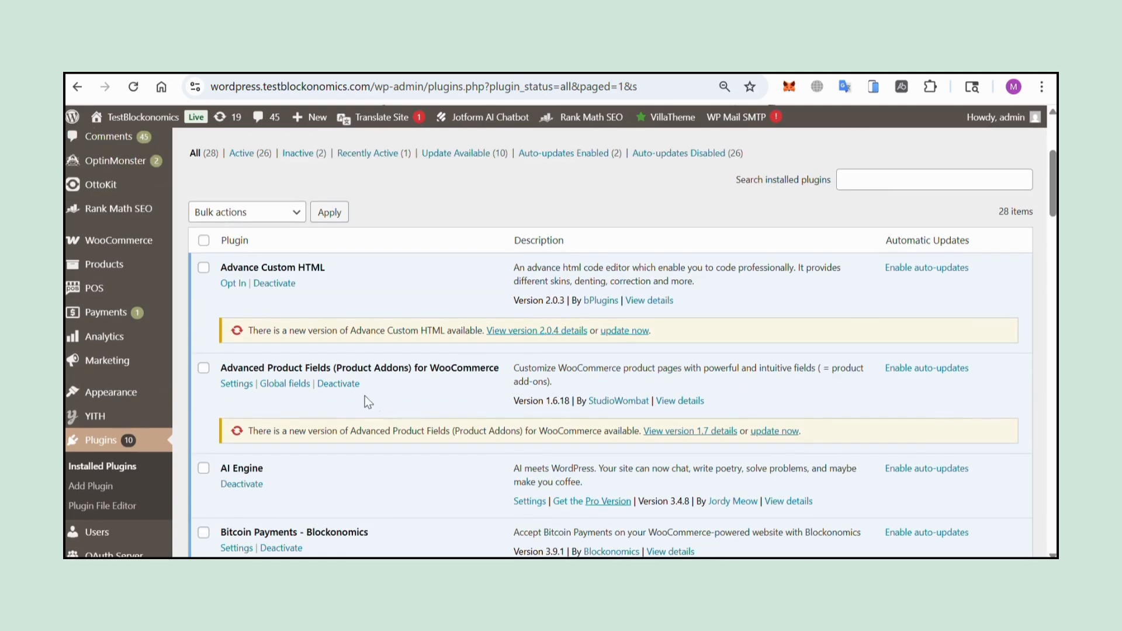
scroll(526, 327, down, 3)
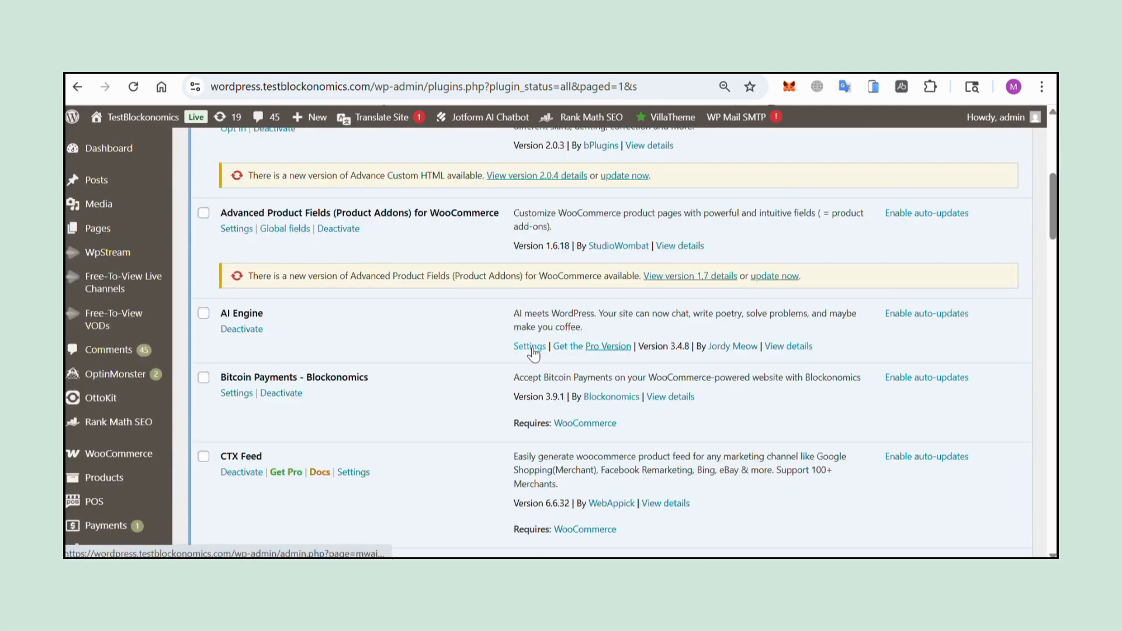
click(531, 347)
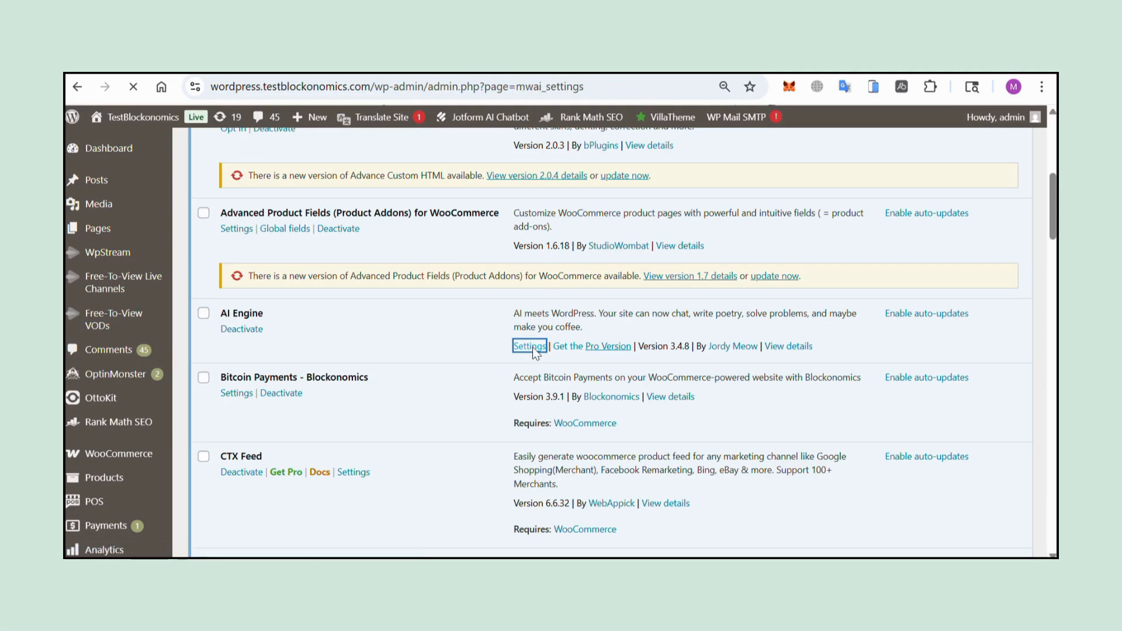
scroll(534, 351, down, 3)
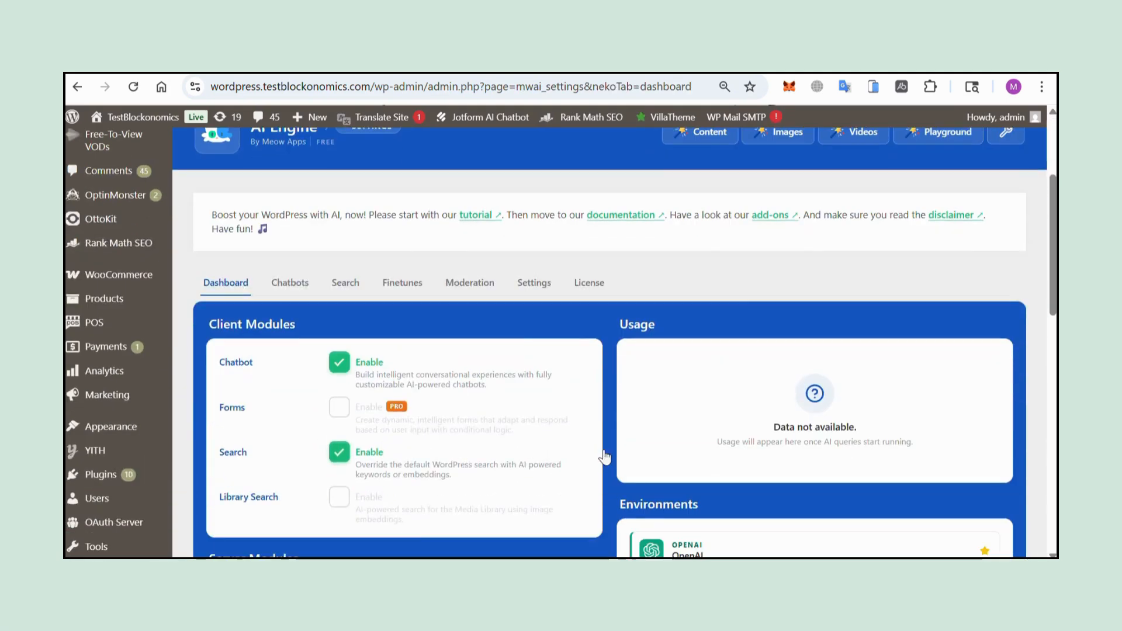
scroll(833, 301, down, 4)
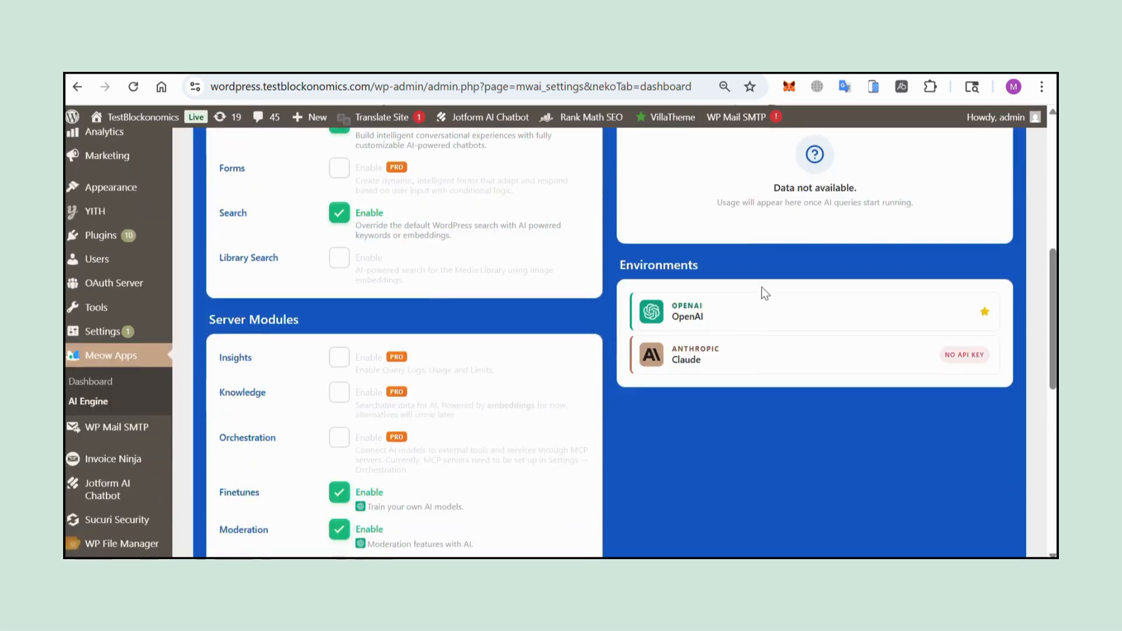
scroll(762, 286, down, 5)
scroll(763, 286, up, 8)
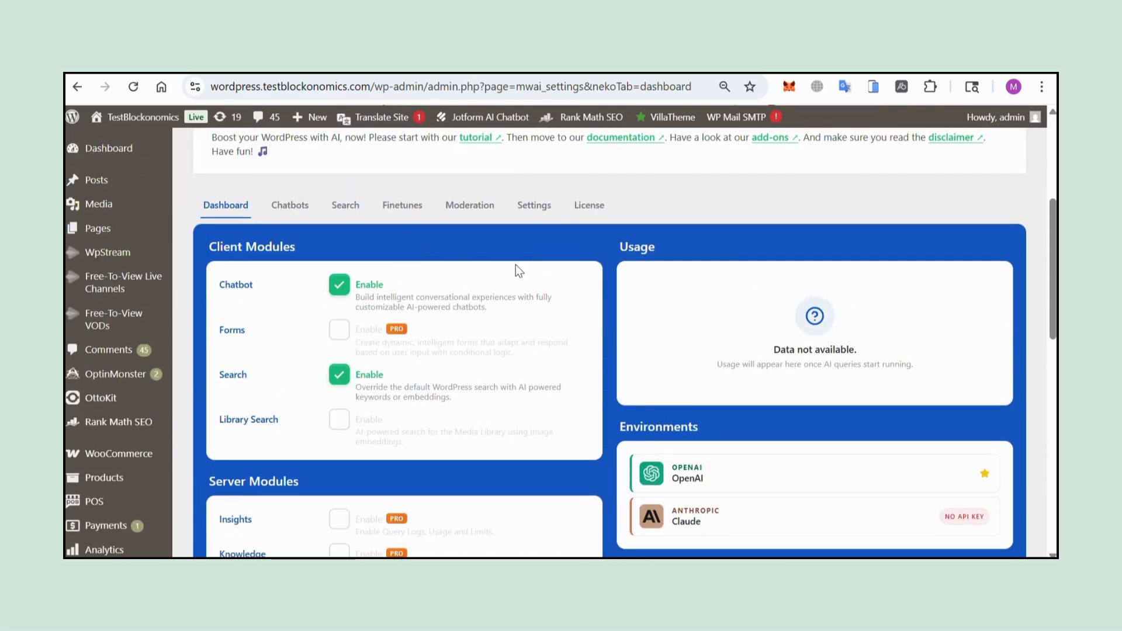
scroll(494, 386, down, 5)
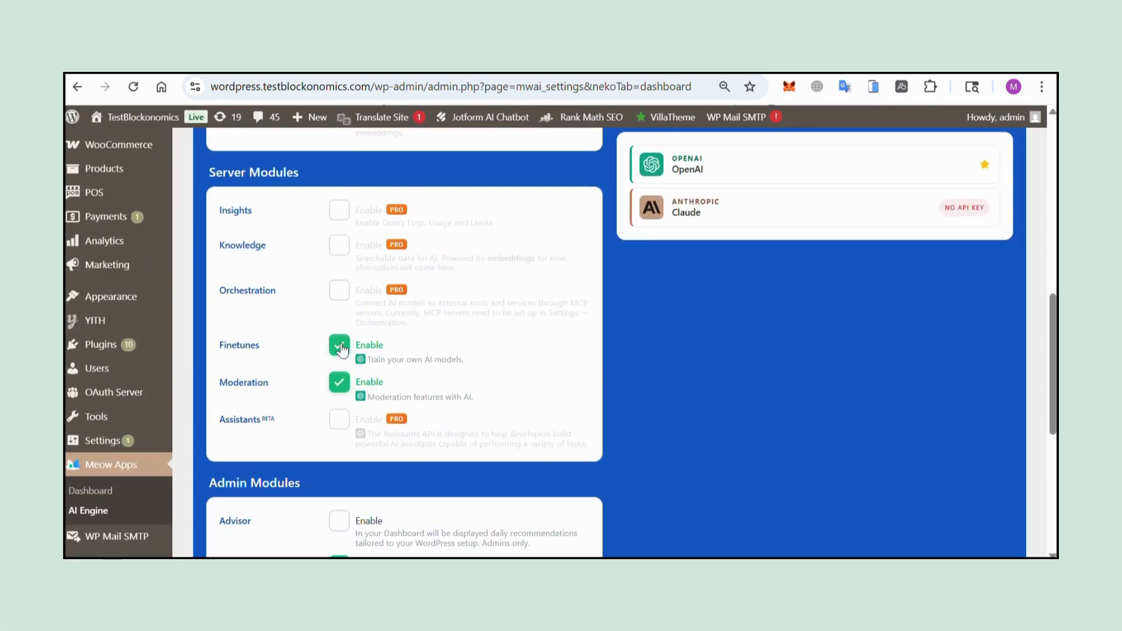
scroll(409, 363, down, 5)
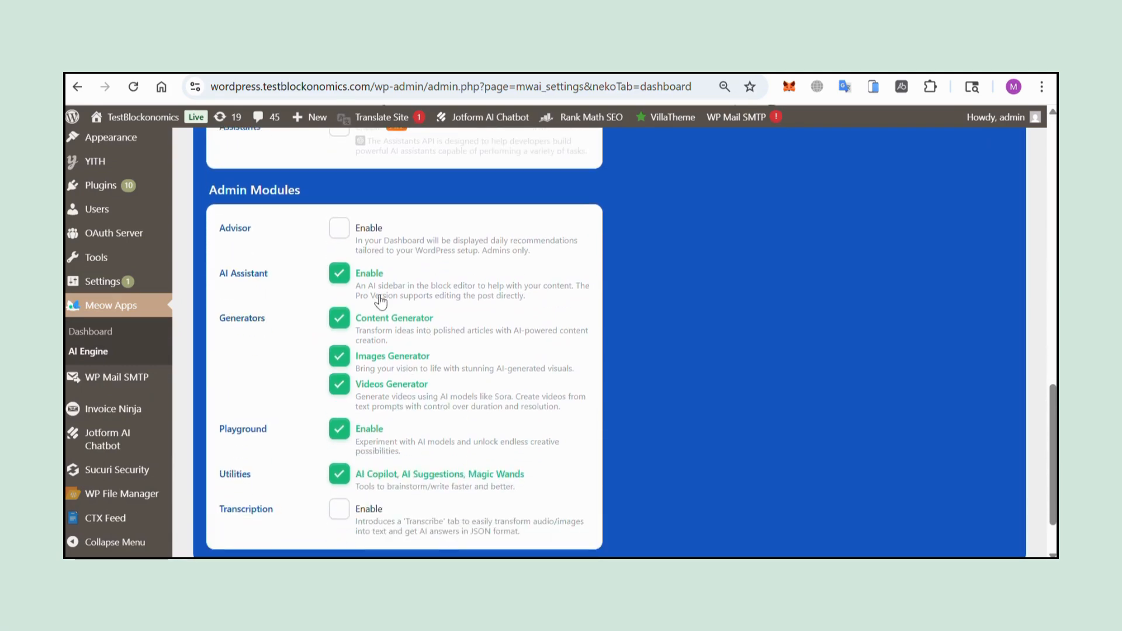
scroll(409, 310, up, 15)
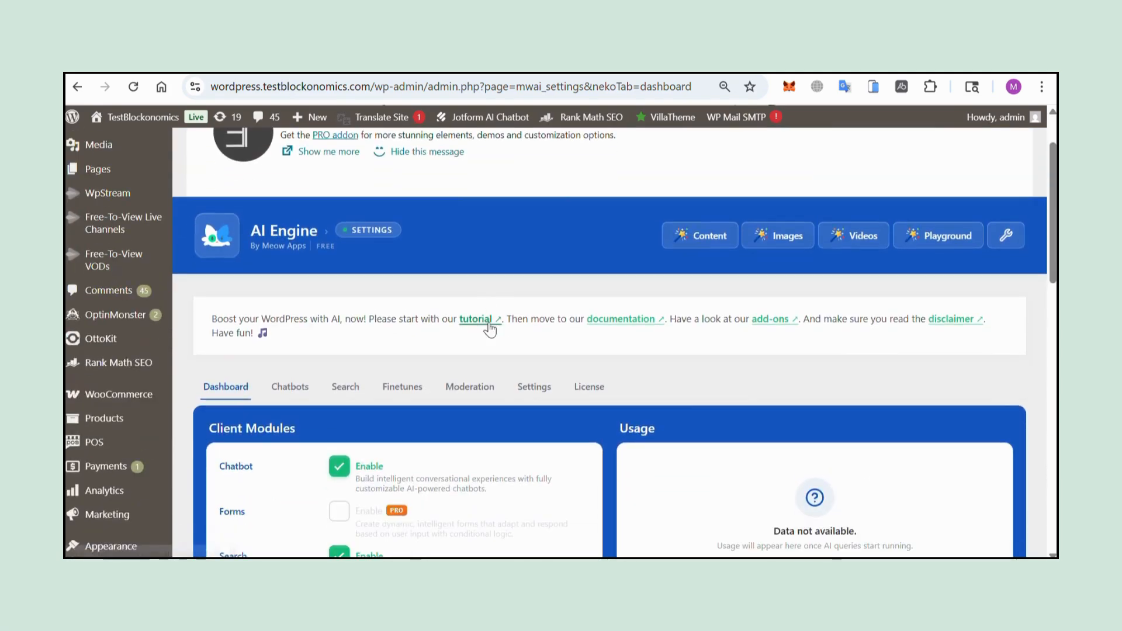
Step: Enable AI Engine's MCP server and enter a bearer token so it saves
click(528, 392)
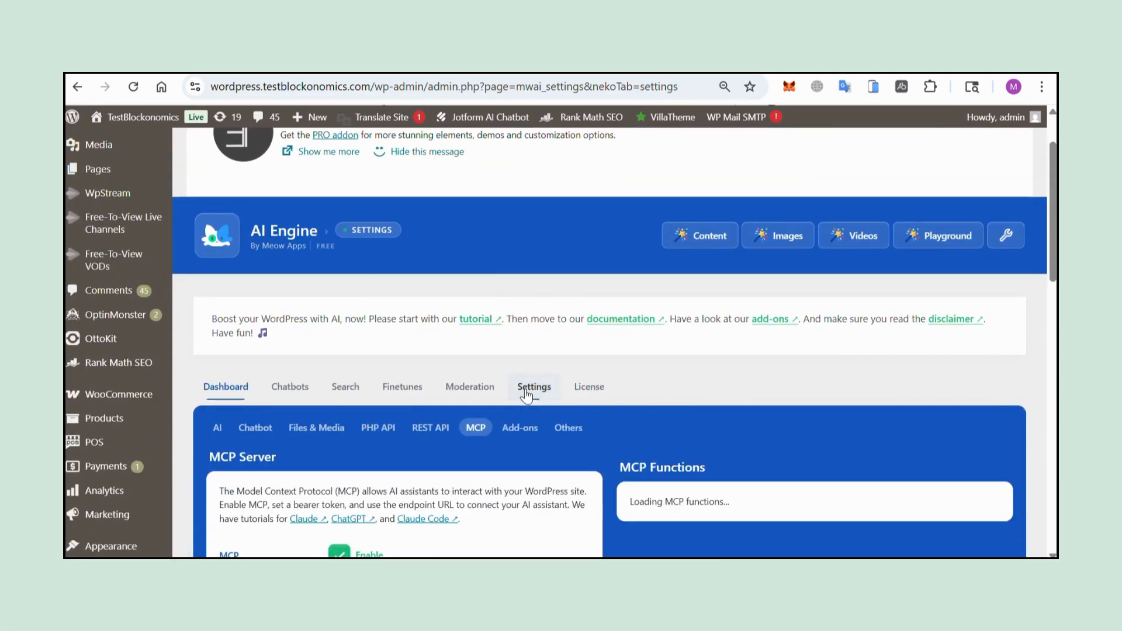
scroll(526, 396, down, 3)
click(336, 361)
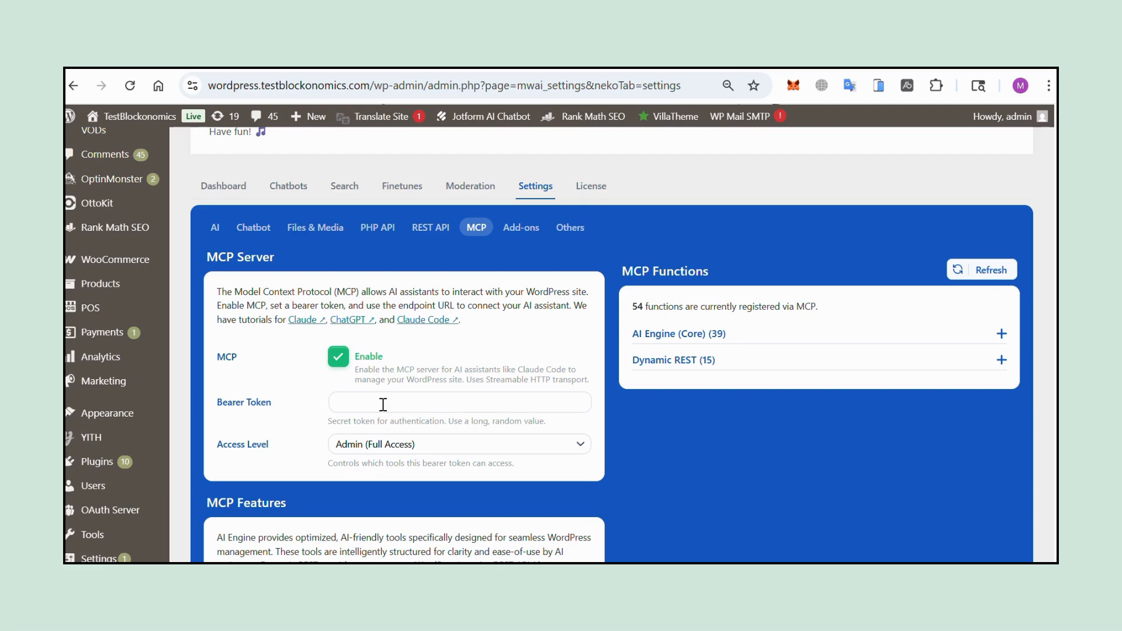
click(382, 403)
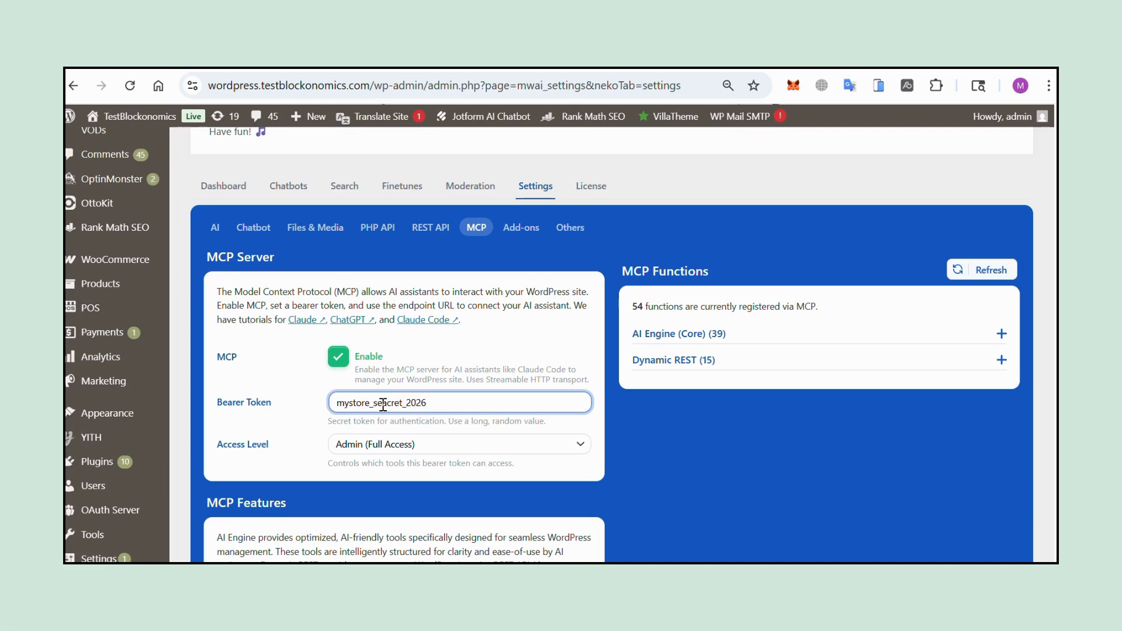
click(598, 428)
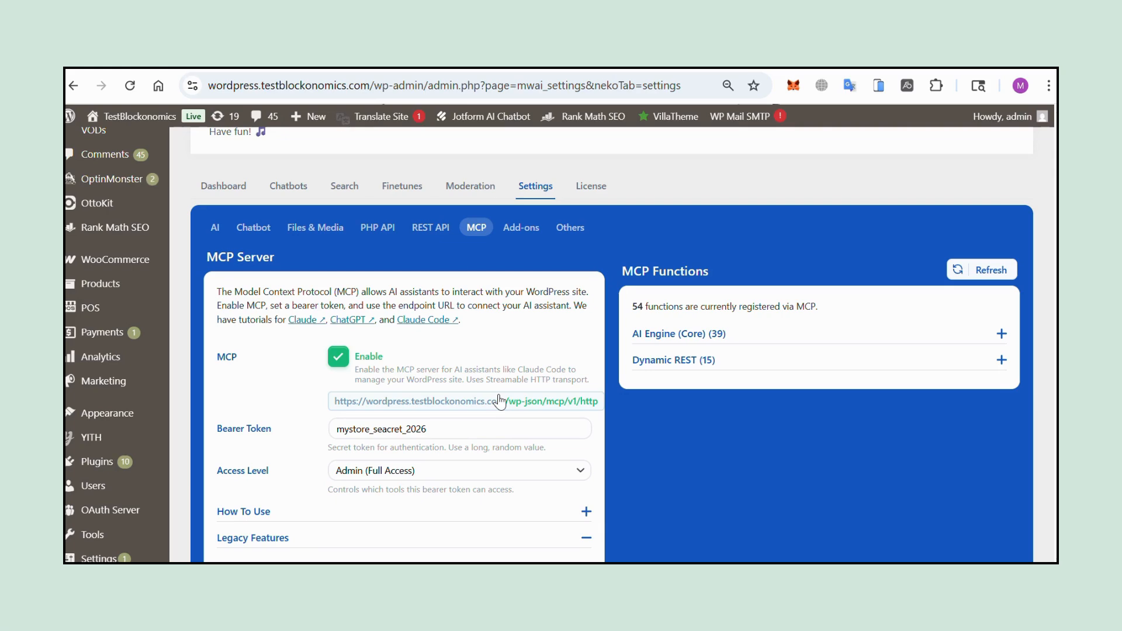
Step: Copy the legacy SSE endpoint URL and keep SSE Endpoint enabled
scroll(519, 397, down, 1)
scroll(541, 459, down, 4)
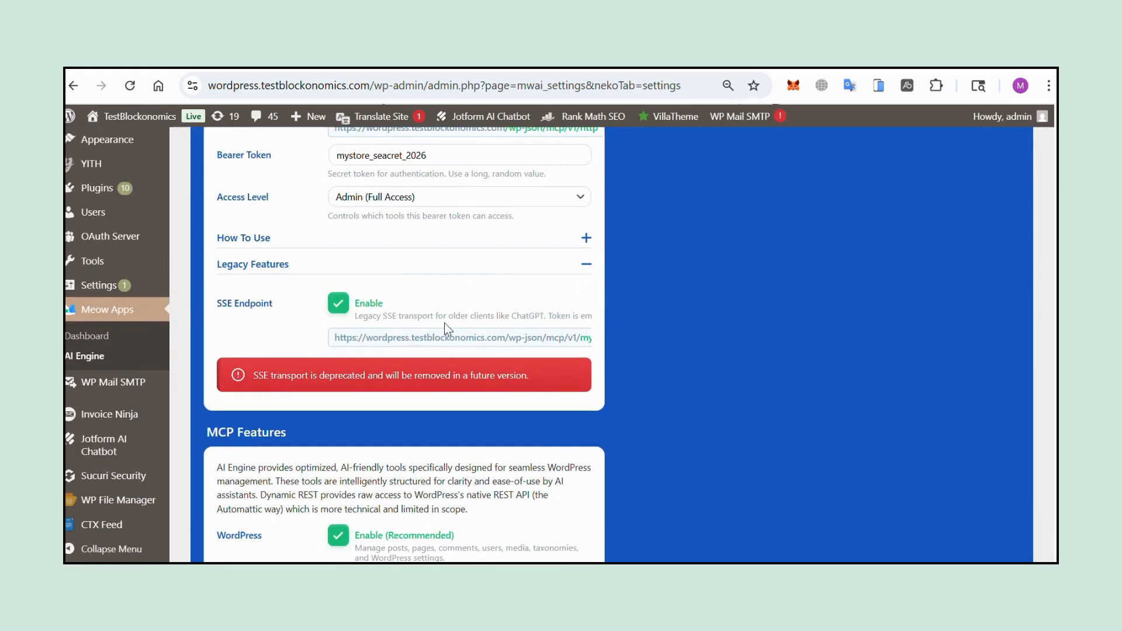
click(493, 337)
click(332, 305)
Step: Expand and collapse the AI Engine (Core) and Dynamic REST function lists to review them
scroll(669, 370, up, 6)
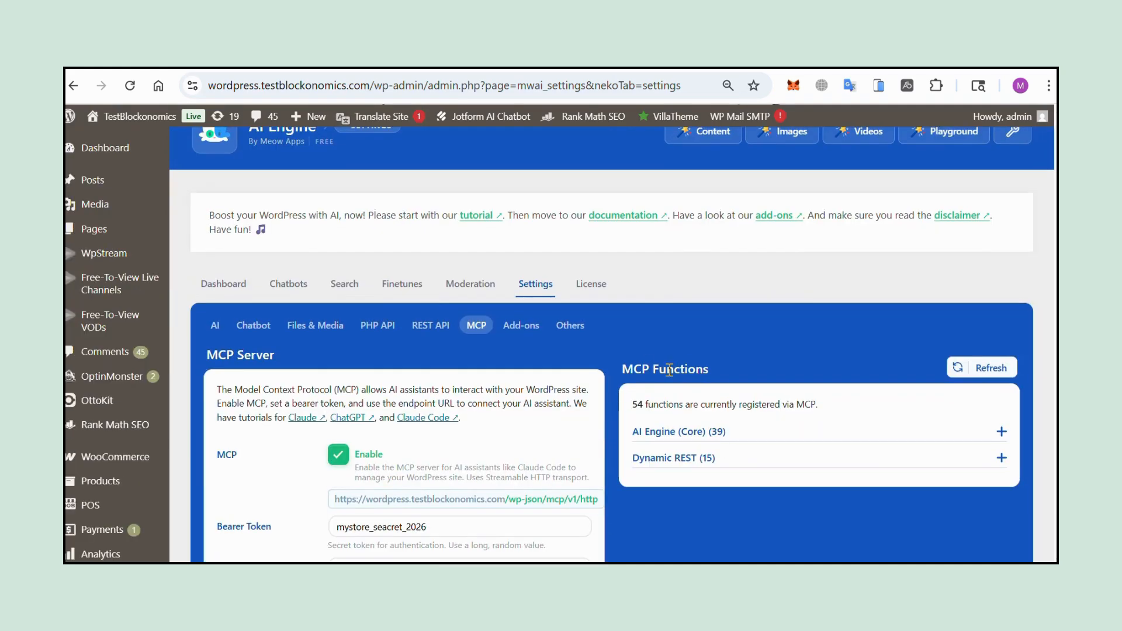
click(763, 443)
scroll(762, 436, down, 4)
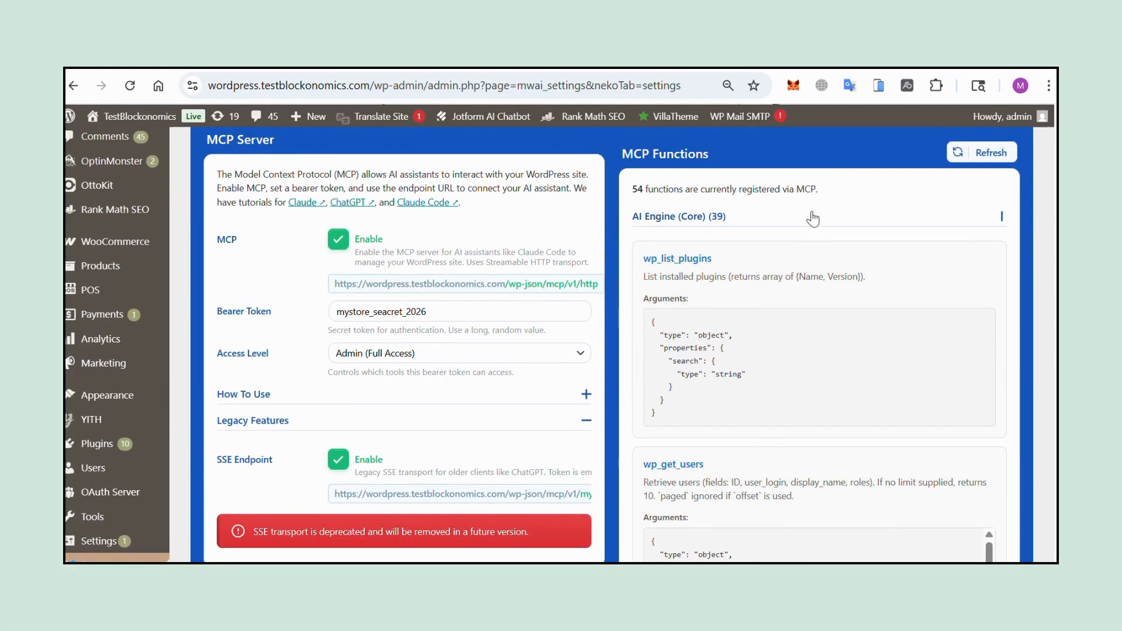
click(810, 217)
click(735, 243)
click(740, 244)
scroll(741, 249, up, 3)
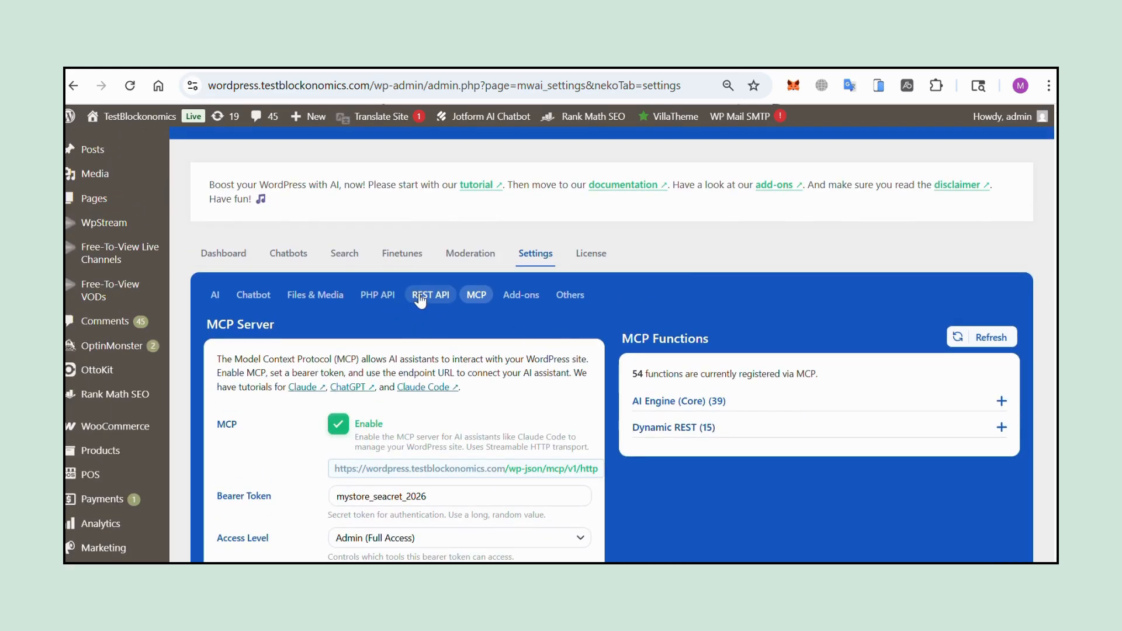
Step: Open AI Engine's REST API settings and review Public API, Authentication and endpoint cards like simpleTextQuery
click(420, 297)
scroll(426, 328, down, 2)
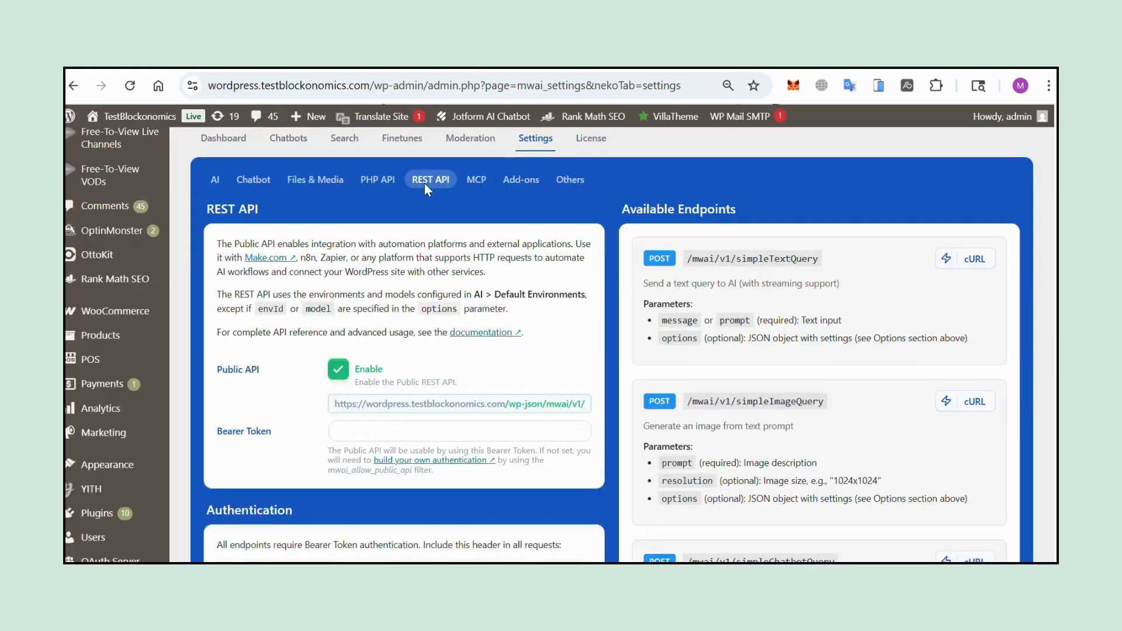
scroll(431, 367, down, 4)
scroll(432, 367, down, 2)
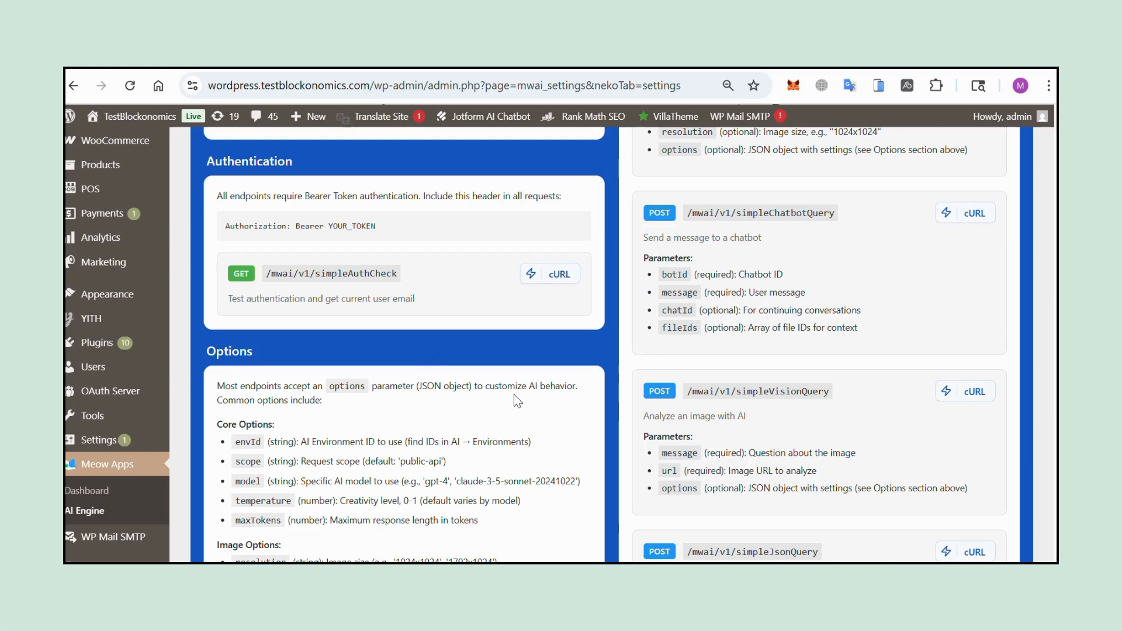
scroll(328, 216, up, 4)
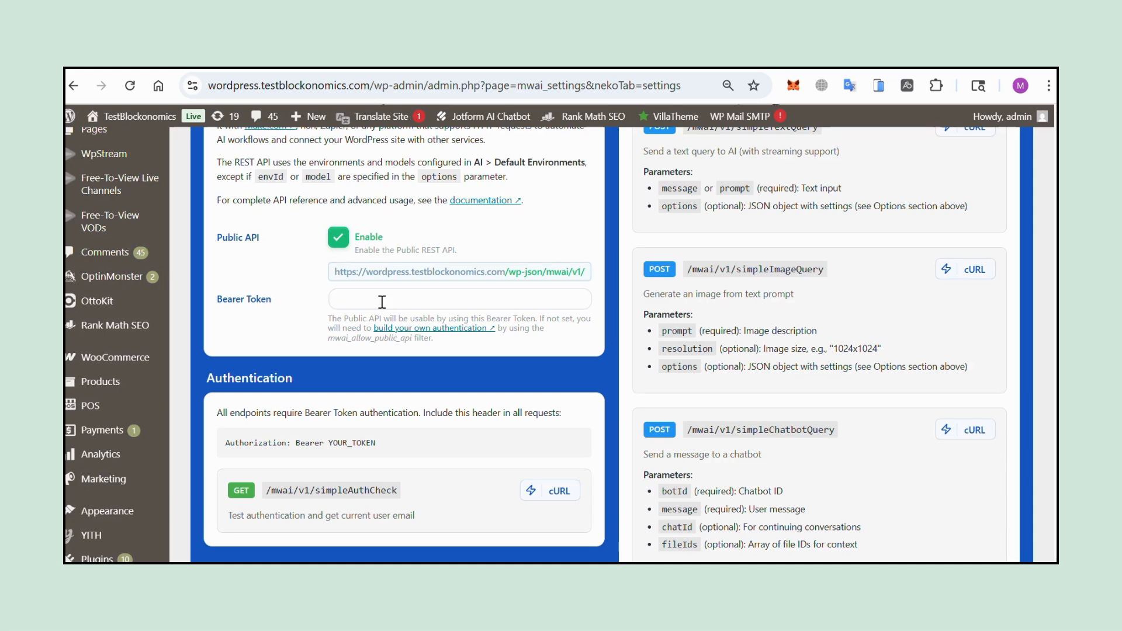
scroll(382, 302, up, 1)
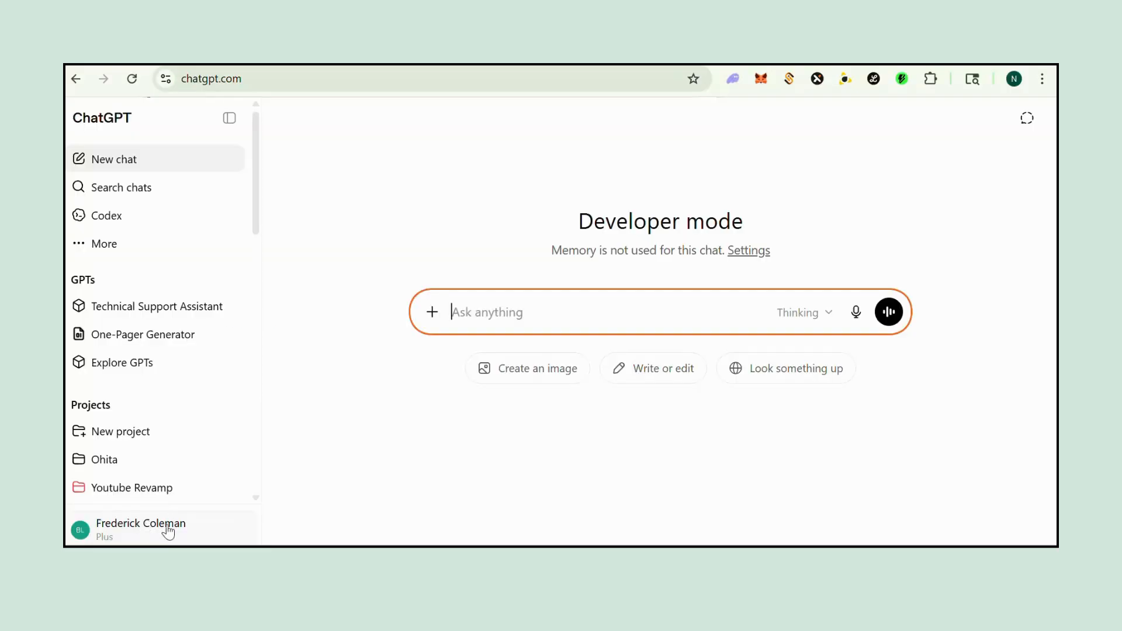
Step: Open ChatGPT's Apps settings in developer mode and start creating a new custom app
click(166, 524)
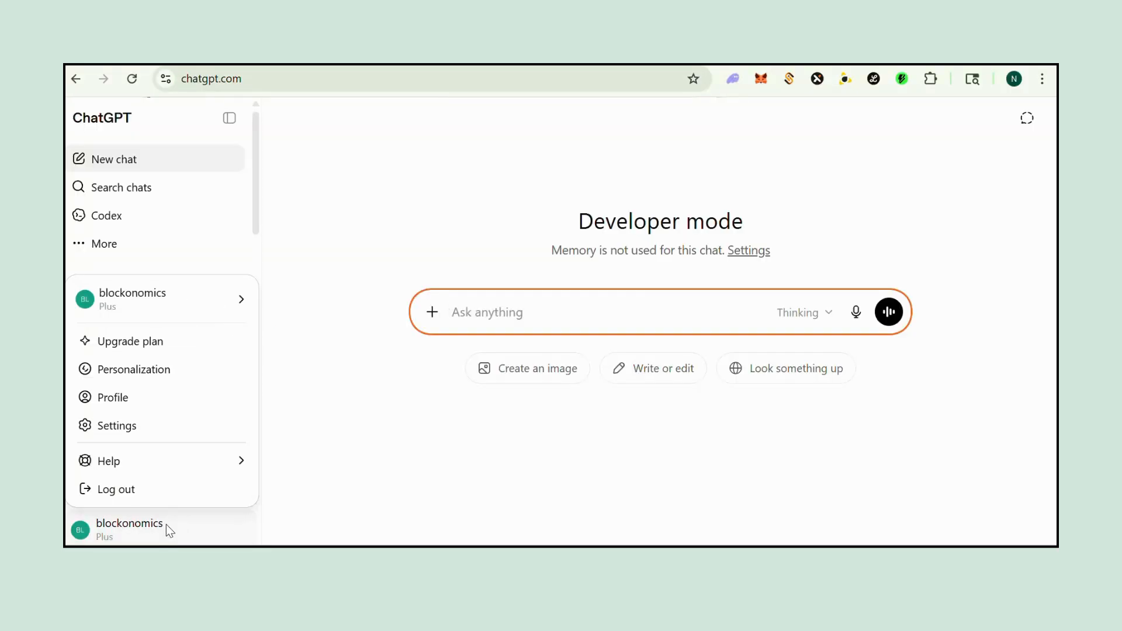
click(135, 426)
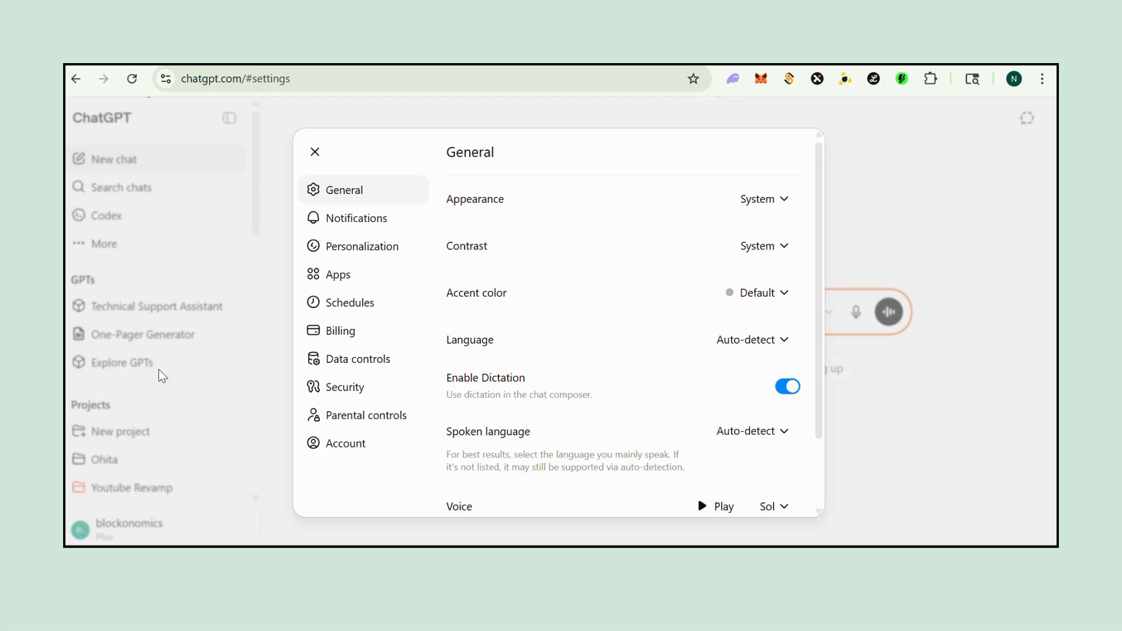
click(357, 275)
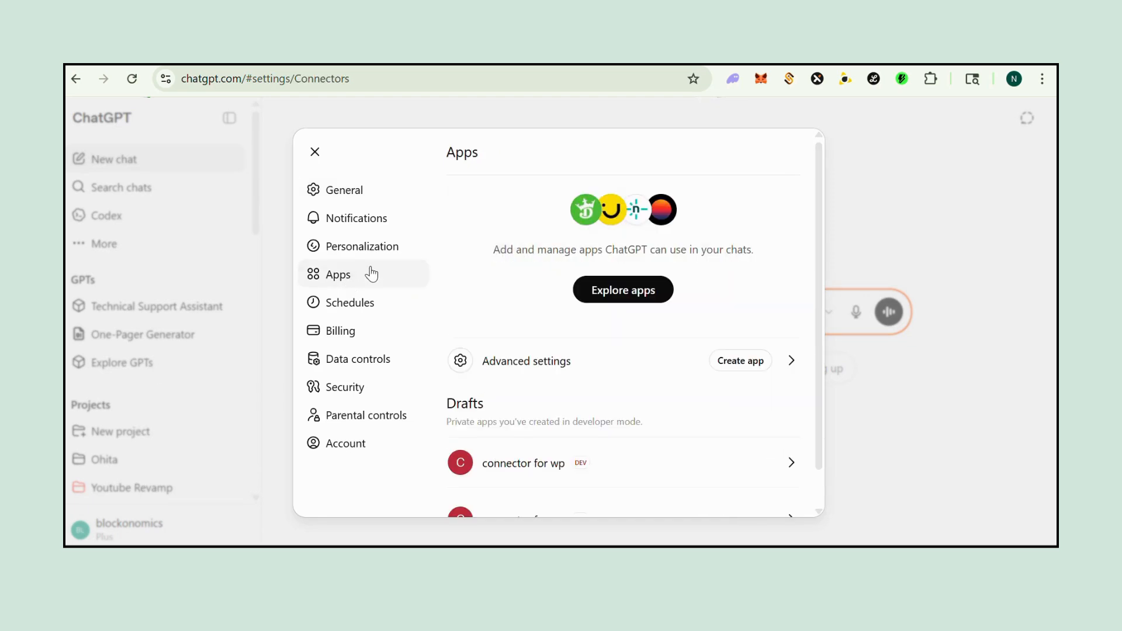
scroll(626, 400, down, 1)
scroll(605, 366, up, 1)
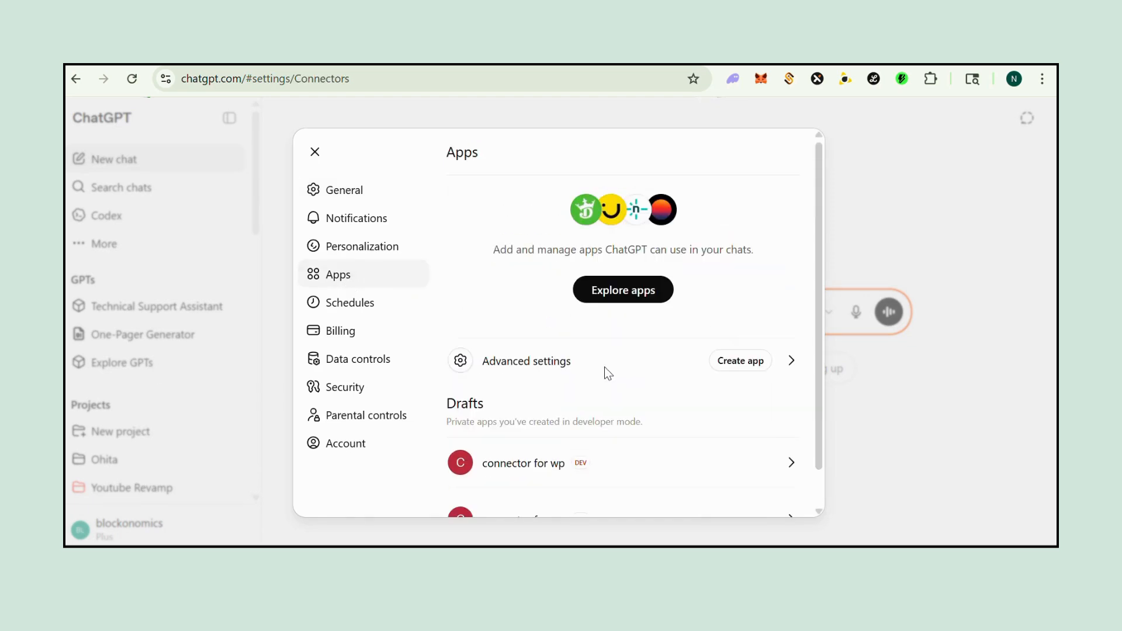
click(754, 358)
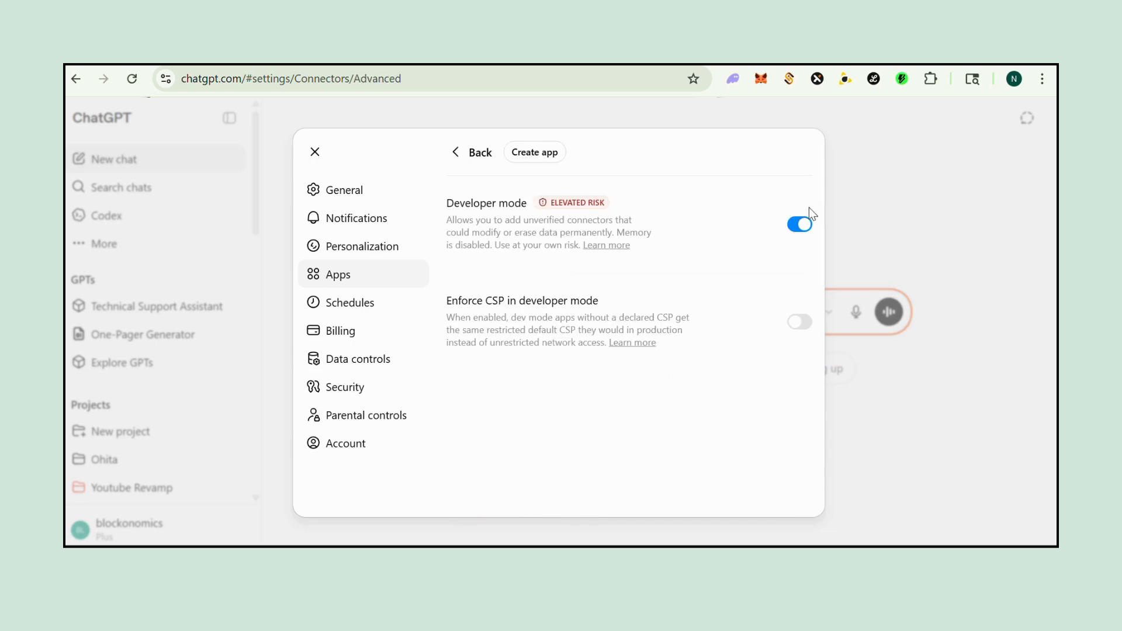
click(523, 155)
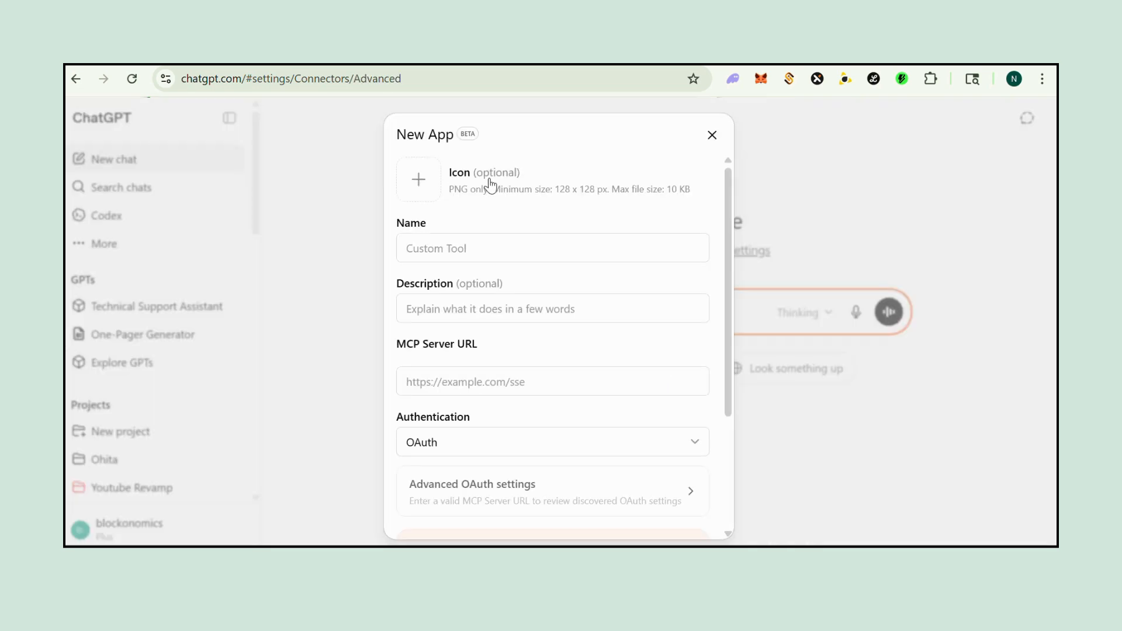
Step: Name the new app 'mystore', fixing the typo
click(466, 249)
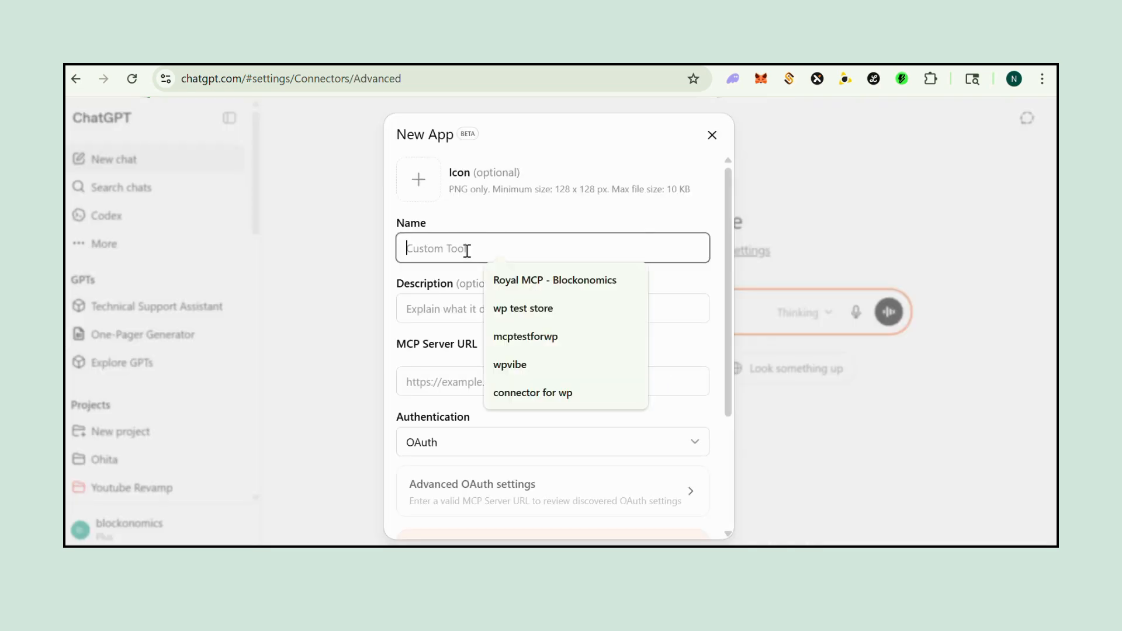
text(my sote)
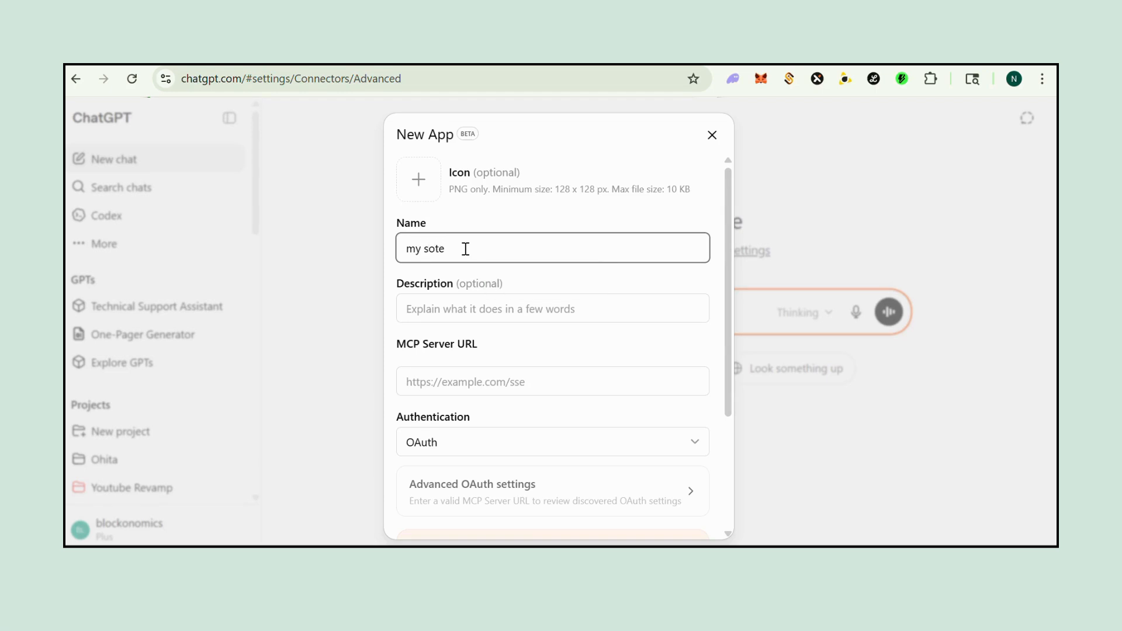
text(ore)
click(428, 255)
key(BackSpace)
click(467, 314)
Step: Paste the SSE endpoint as MCP Server URL, choose No Auth, accept the risk, and create the app
click(454, 383)
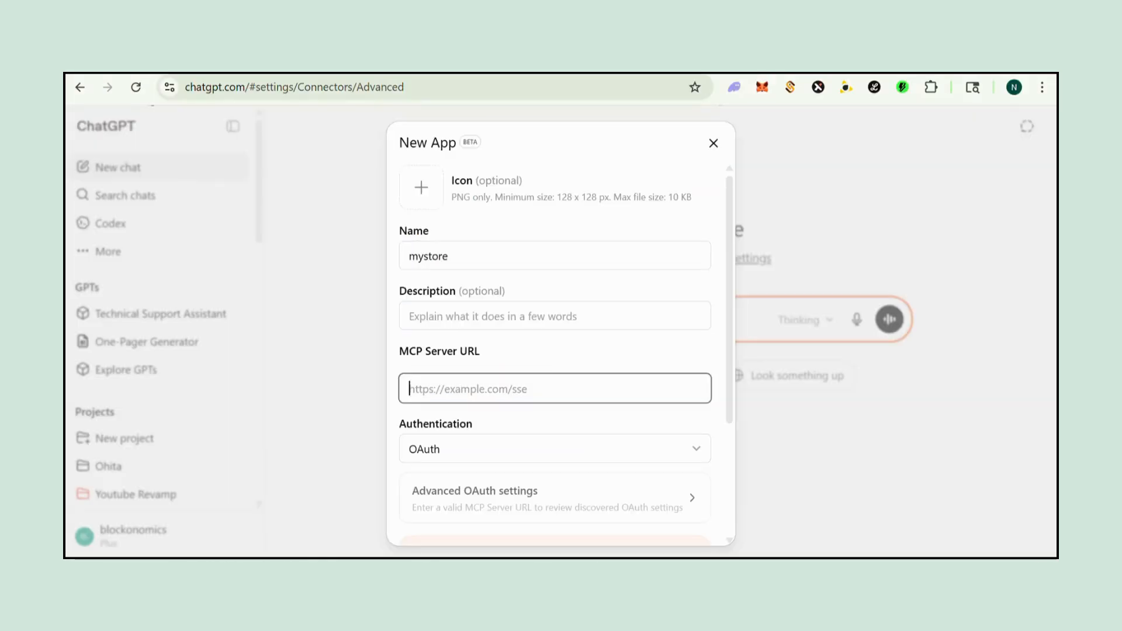
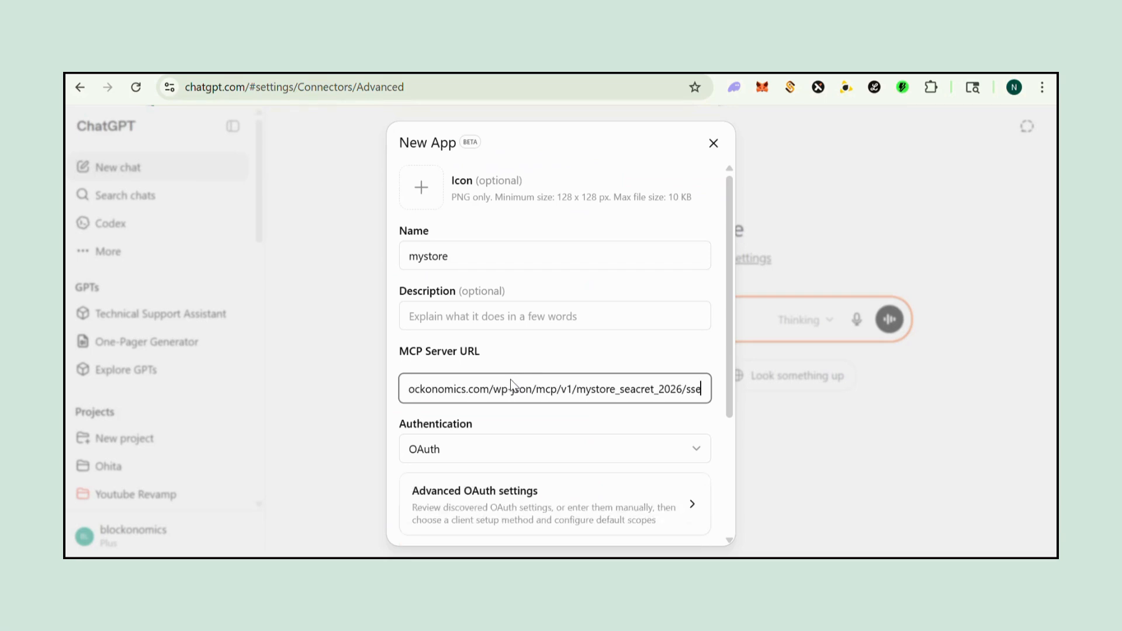
click(560, 455)
click(526, 497)
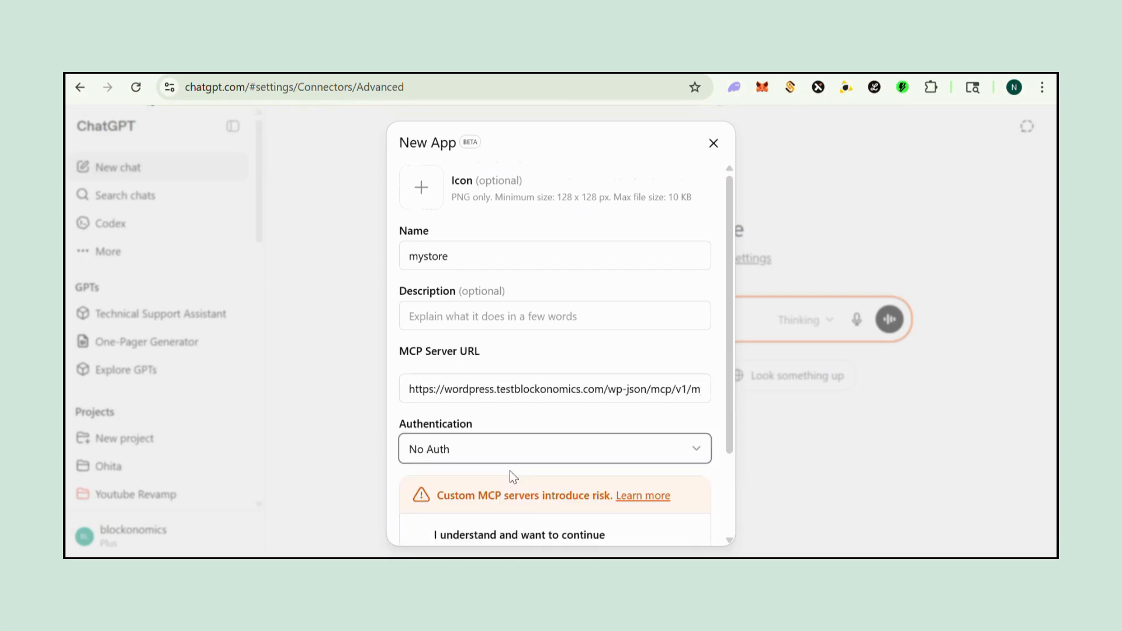
scroll(468, 456, down, 2)
click(444, 444)
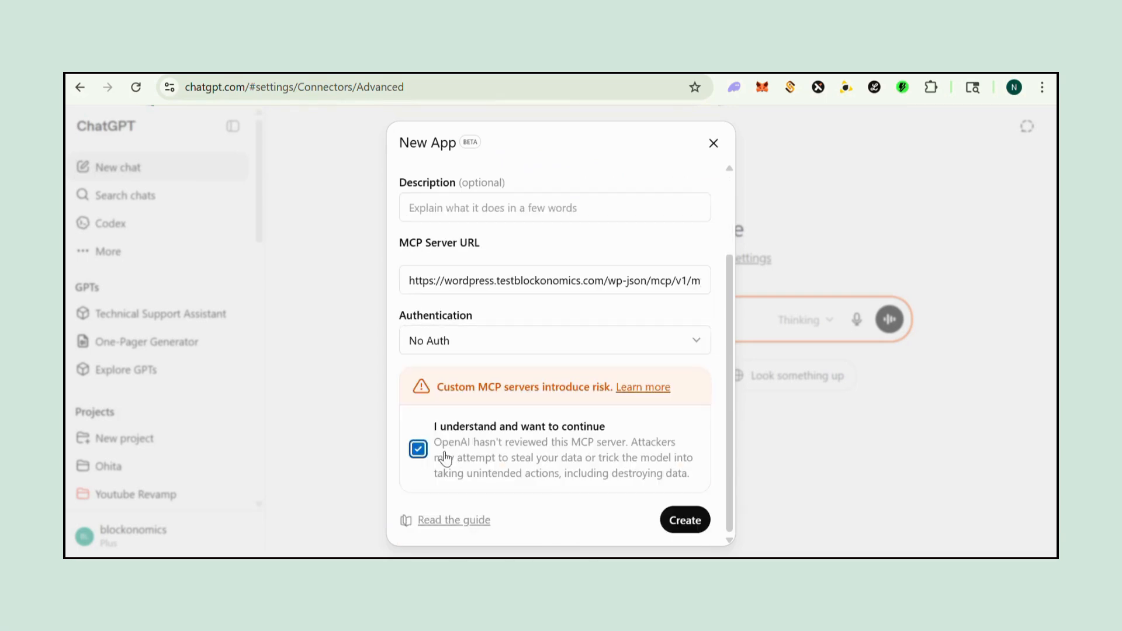
click(684, 522)
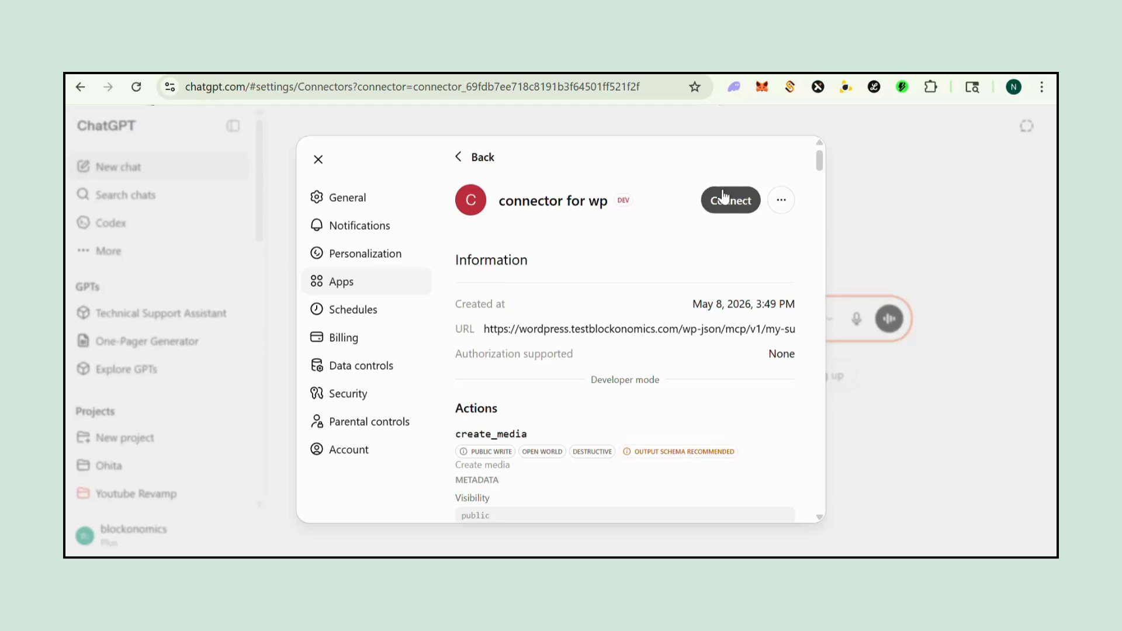
Step: Click Connect on the 'connector for wp' app to bring up its consent dialog
click(724, 193)
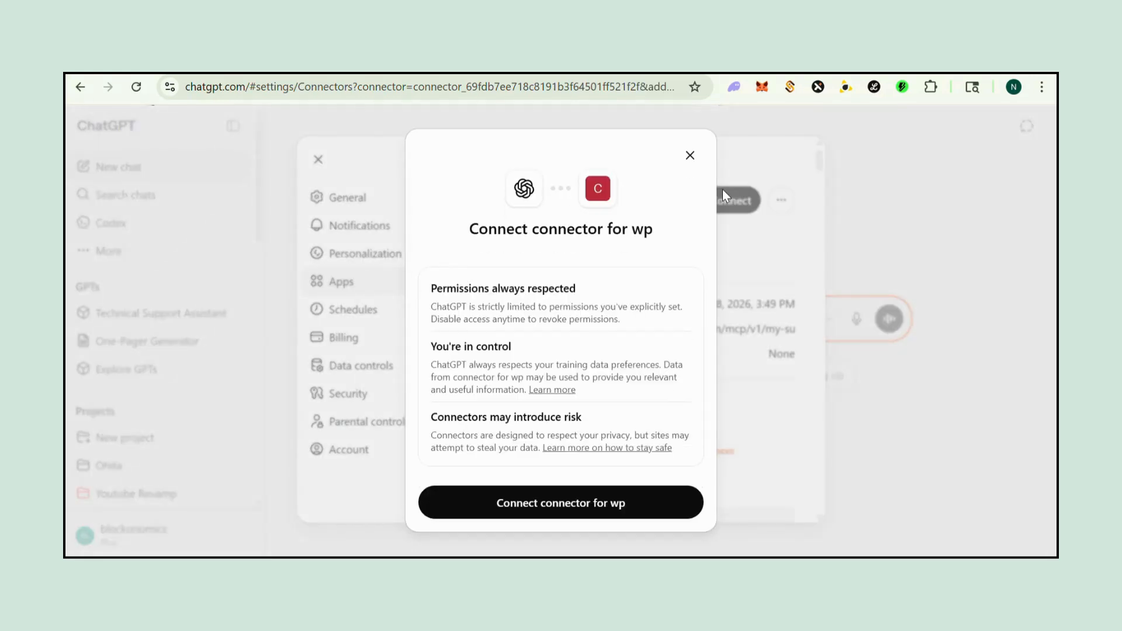
Step: Confirm connecting 'connector for wp', check its connection details, then return to the chat
click(620, 508)
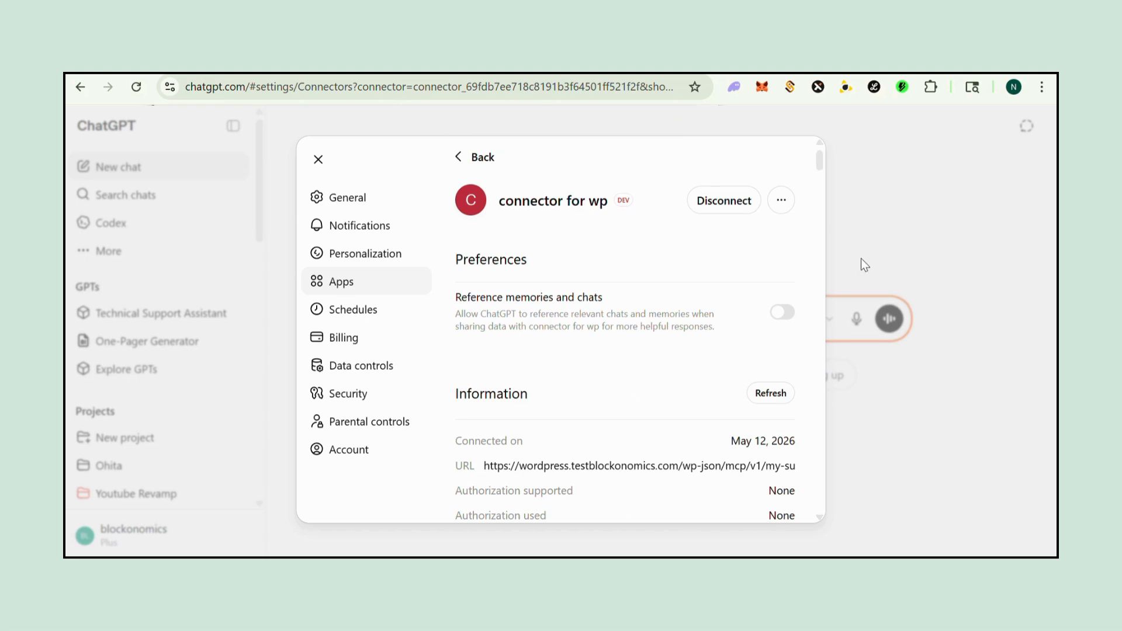
scroll(706, 384, down, 3)
scroll(686, 409, up, 3)
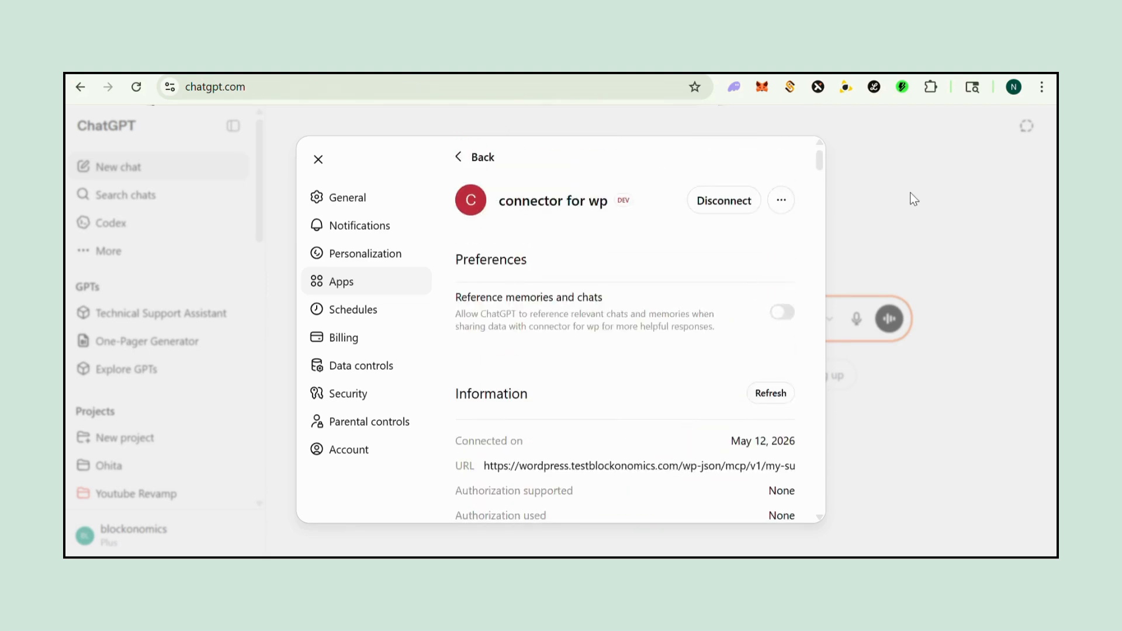
click(914, 199)
Step: Attach the connector for wp to the prompt and ask 'what are my last 3 orders'
click(435, 319)
mouse_move(562, 512)
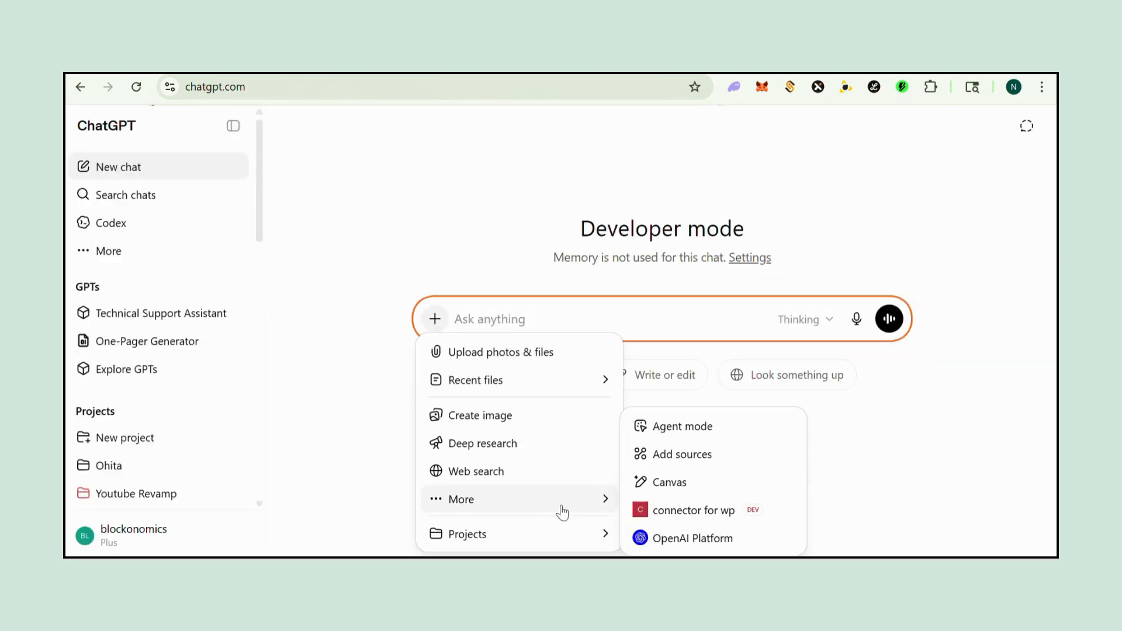
click(678, 513)
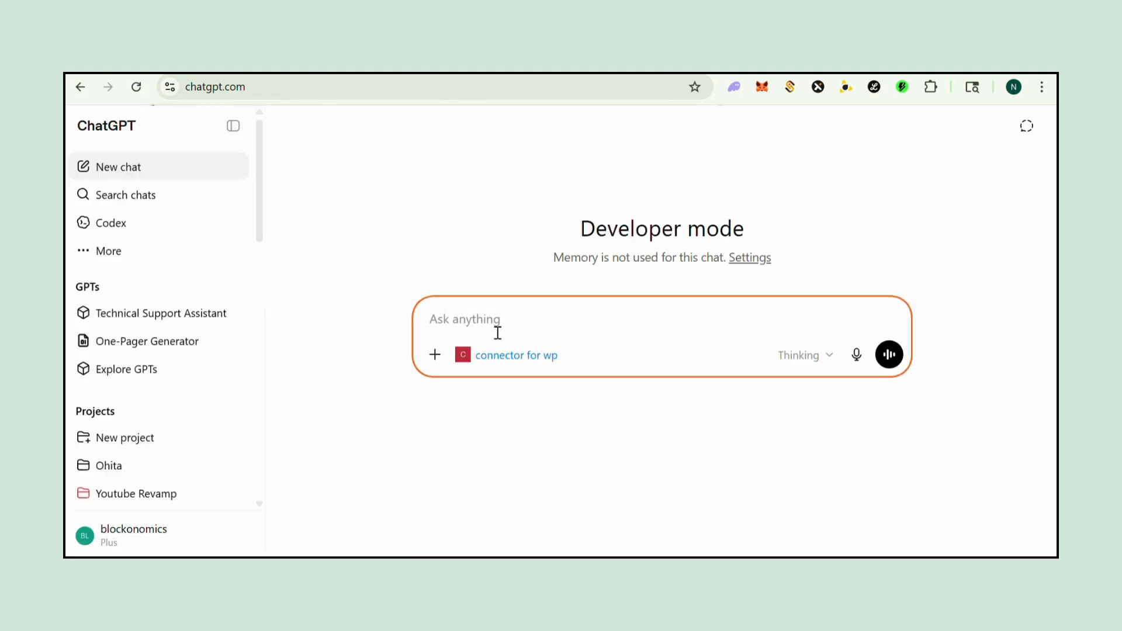
text(what are my last 3 orders)
key(Return)
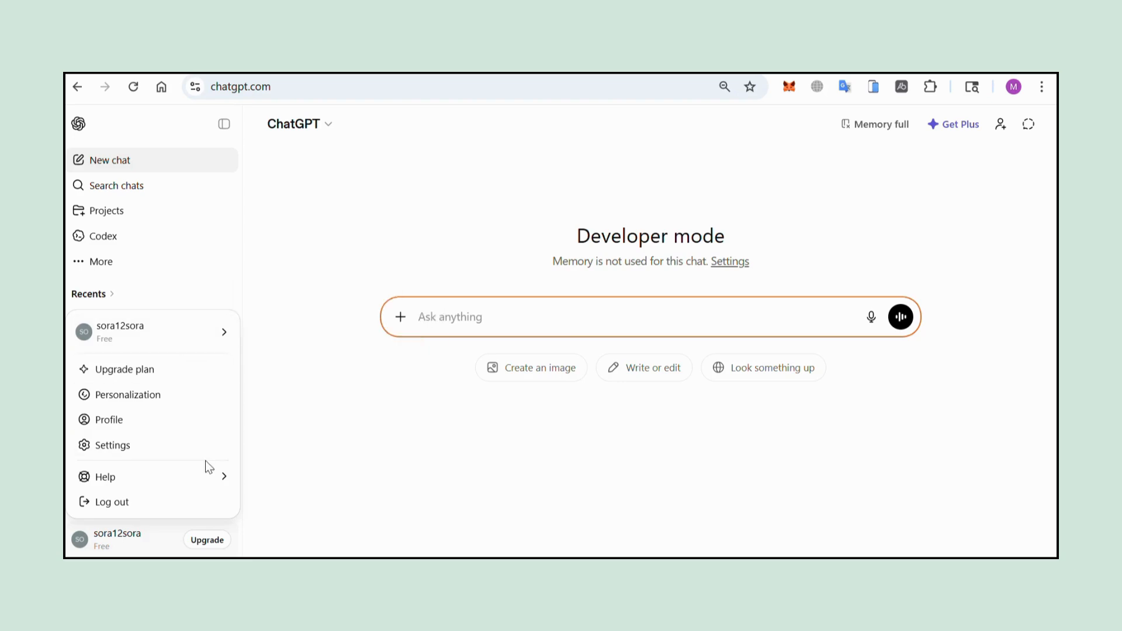
Step: Browse the available apps directory from Settings > Apps
click(187, 449)
click(372, 269)
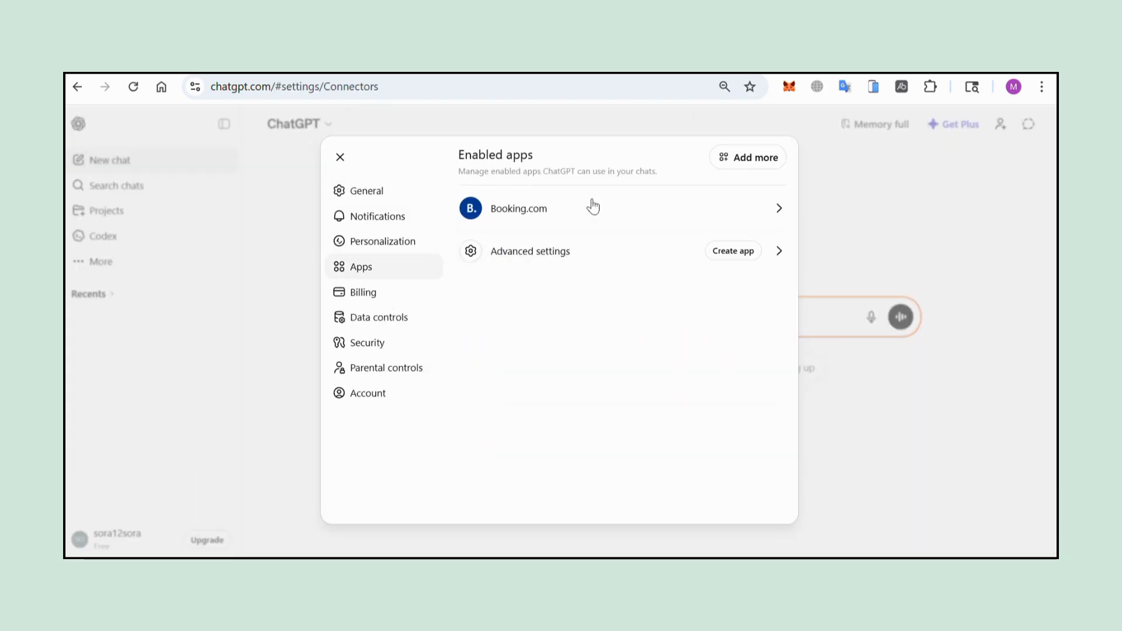
click(731, 156)
scroll(526, 461, down, 4)
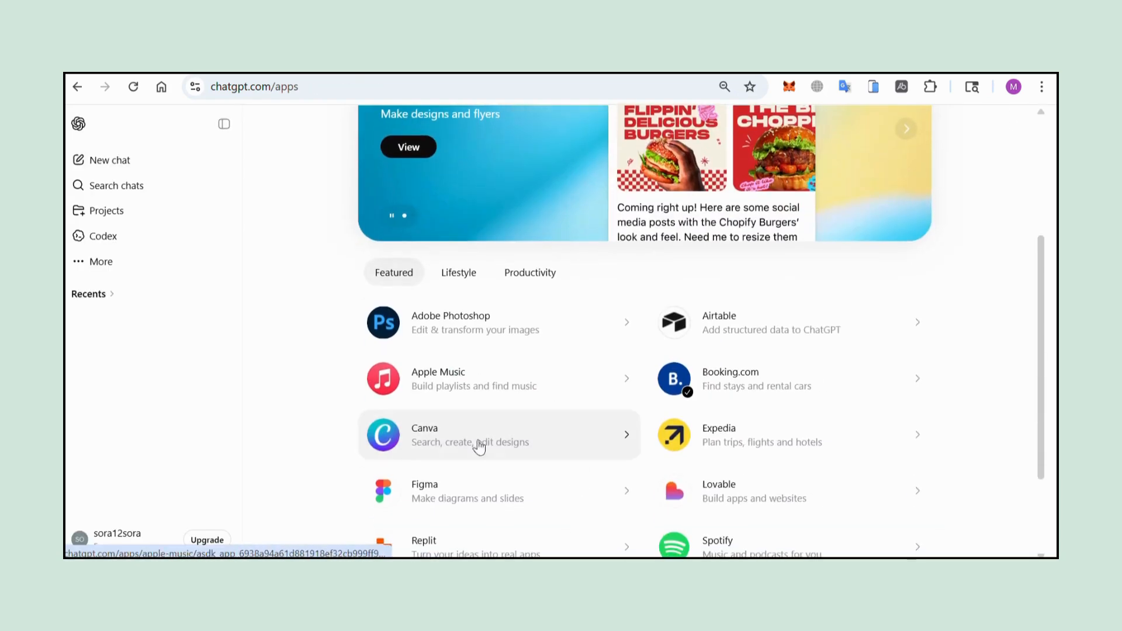
scroll(696, 494, down, 2)
scroll(784, 383, up, 2)
Step: Connect the Expedia app and start a new chat with it
click(760, 450)
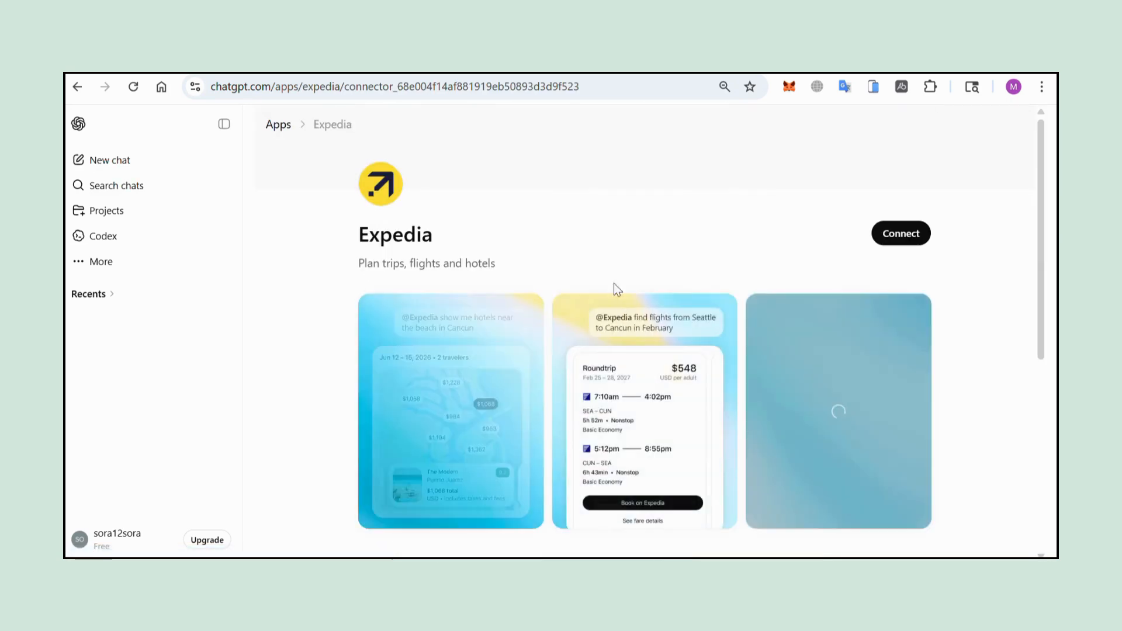
click(883, 237)
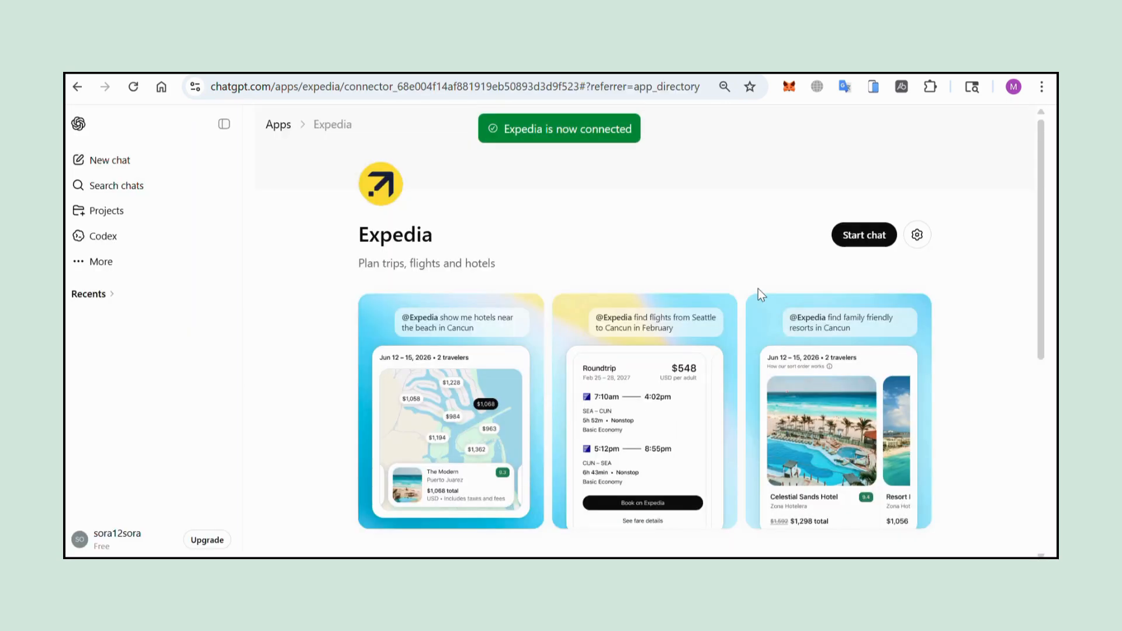
click(877, 235)
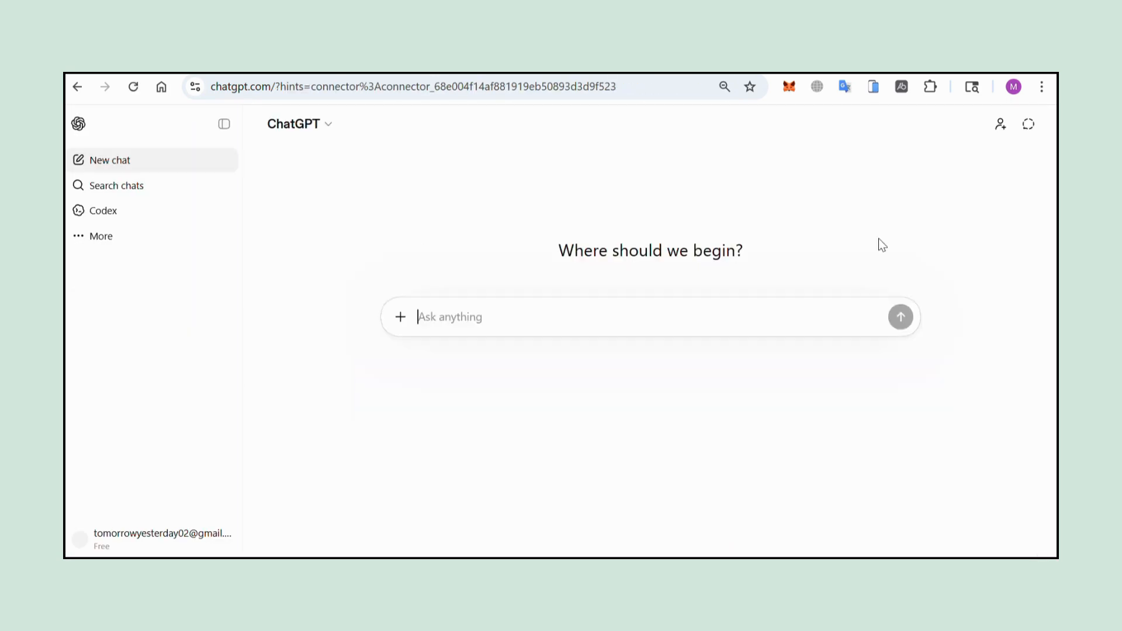
Step: Send Expedia the prompt 'give me the best deal to london from singapore'
click(400, 349)
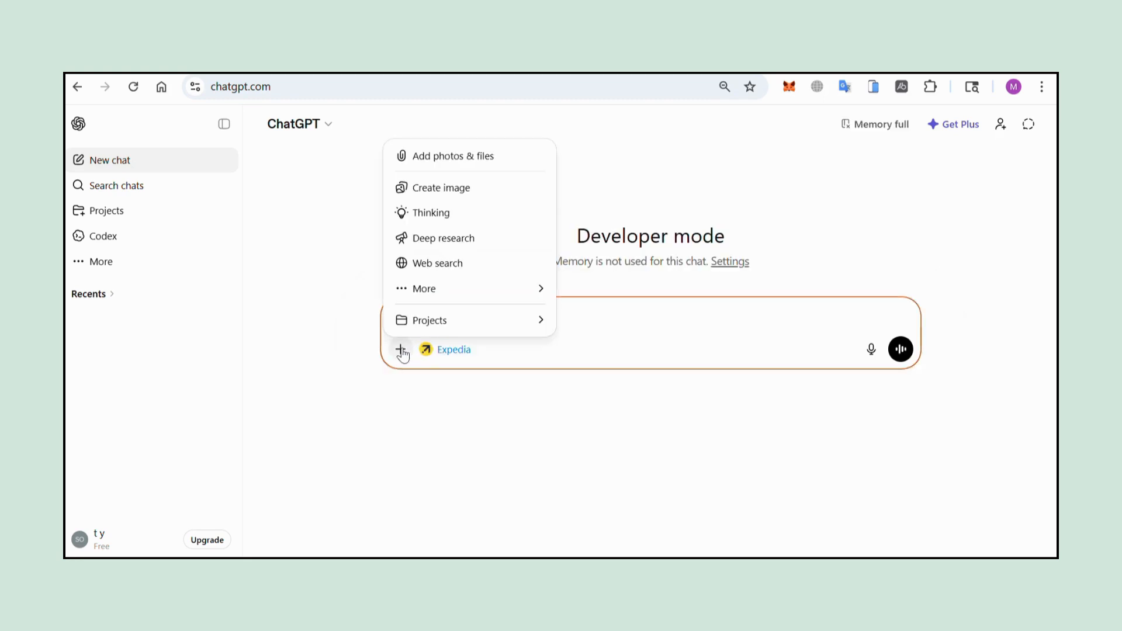
mouse_move(484, 299)
click(754, 320)
text(g)
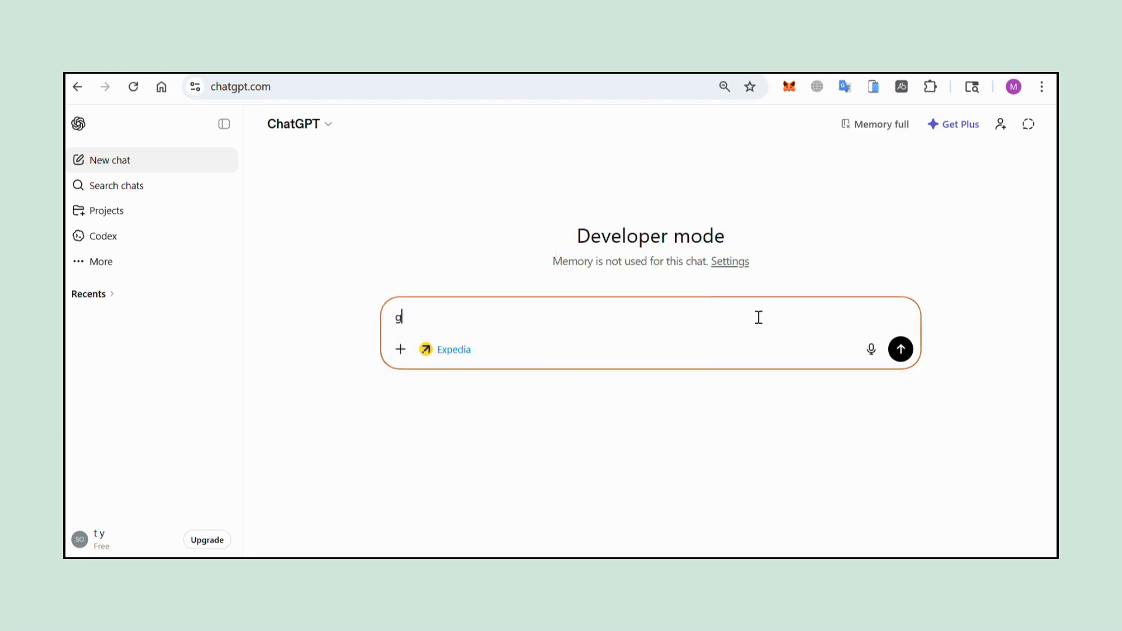
text(ive me the best deal )
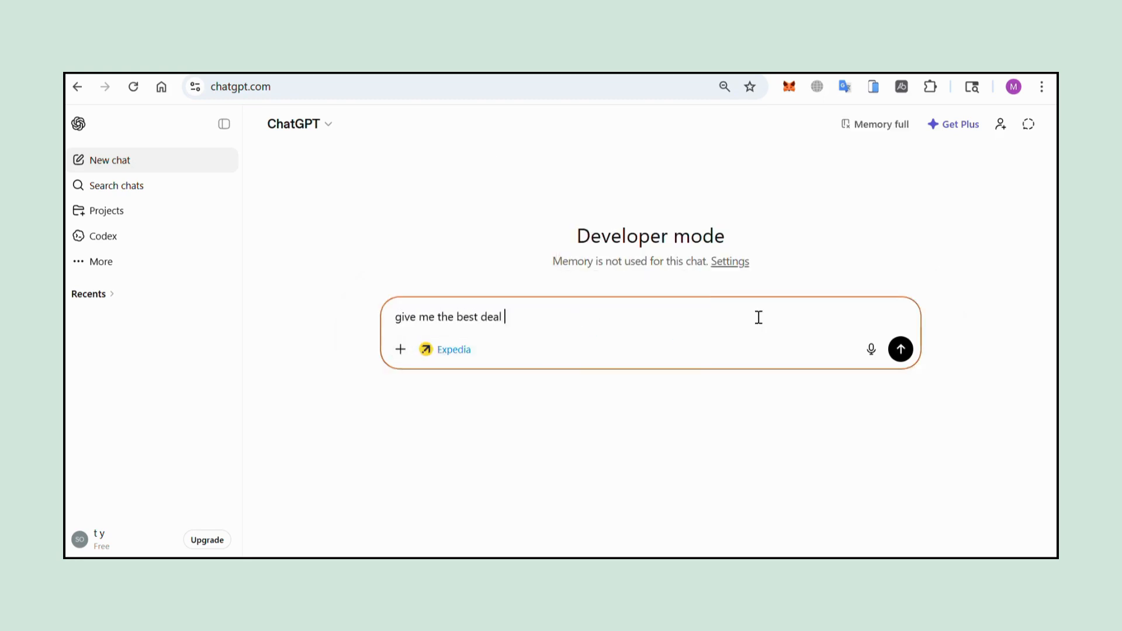
text(to london)
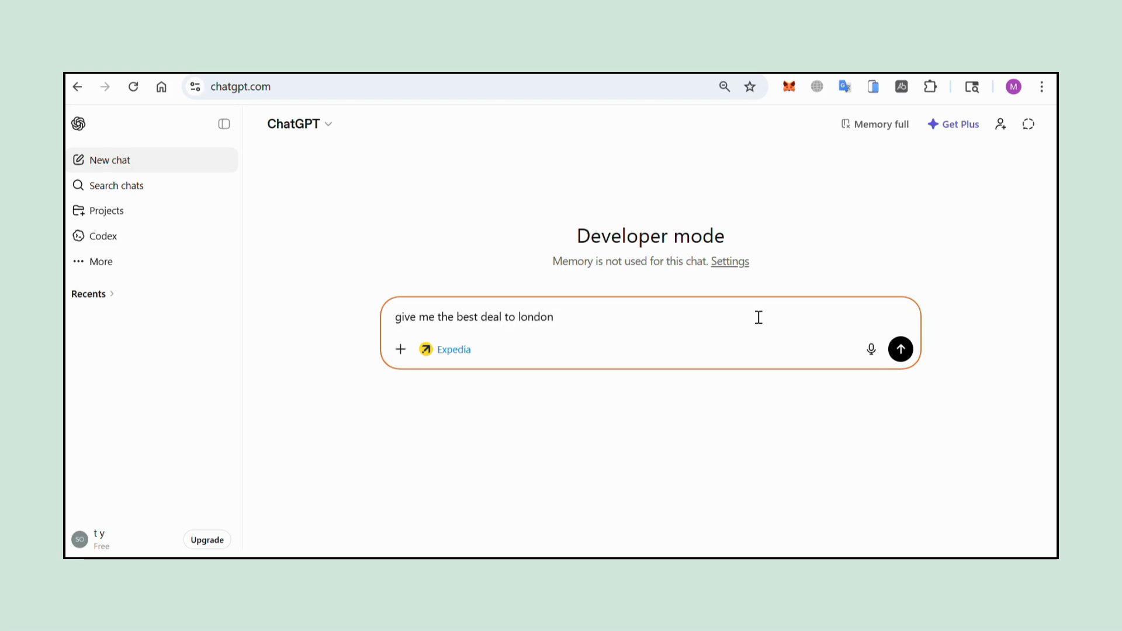
text( from singapore)
key(Return)
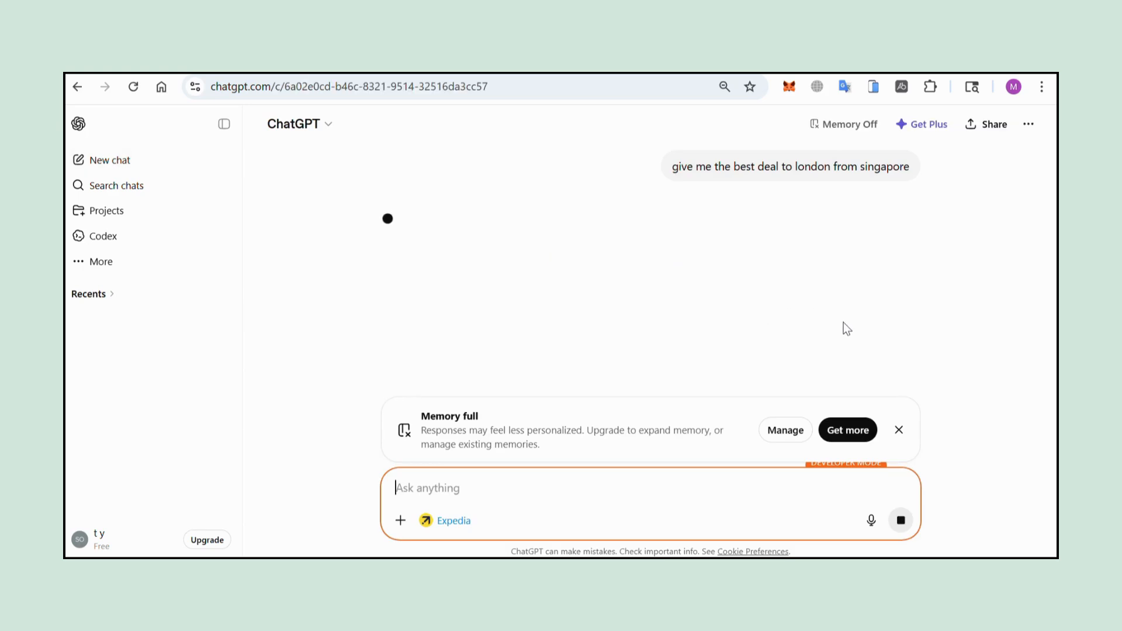